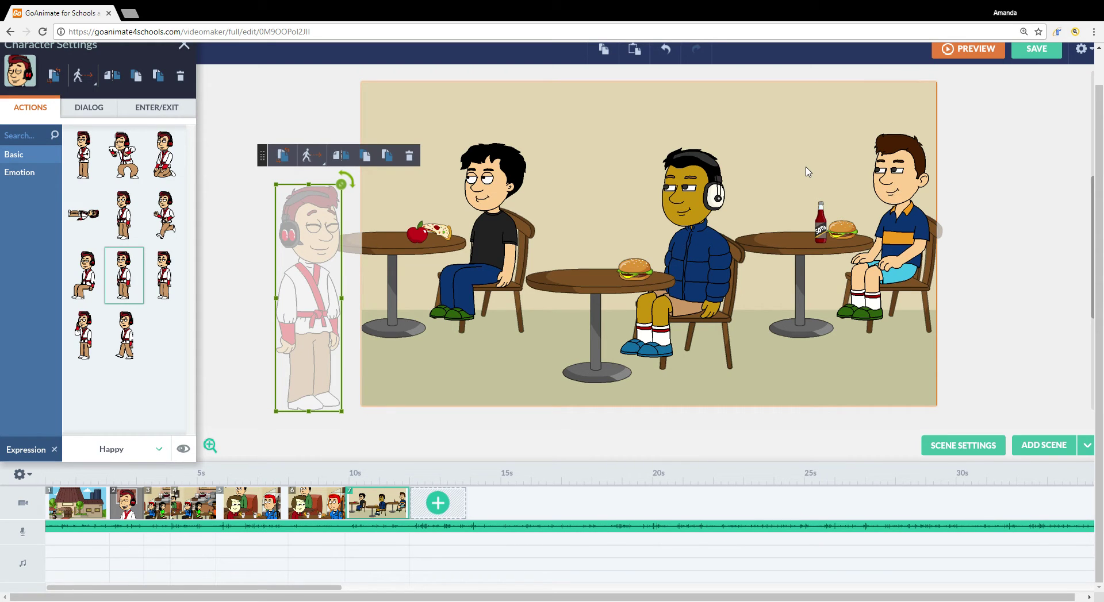
Step: Deselect the current character and select the headphone character standing off the stage's left edge
{"action": "left_click", "coordinate": [289, 70]}
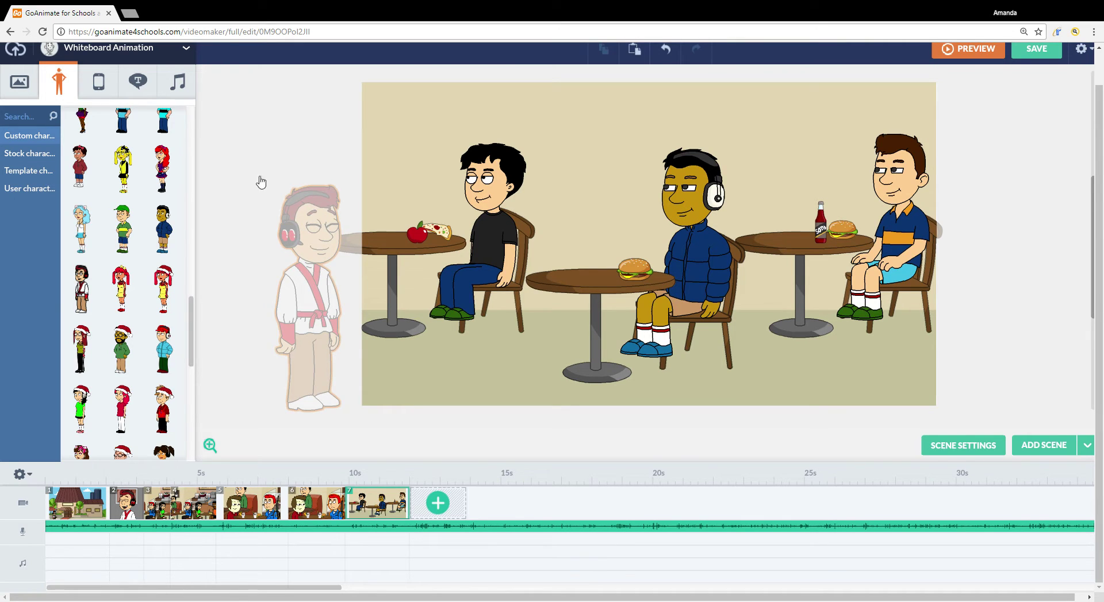
{"action": "left_click", "coordinate": [345, 229]}
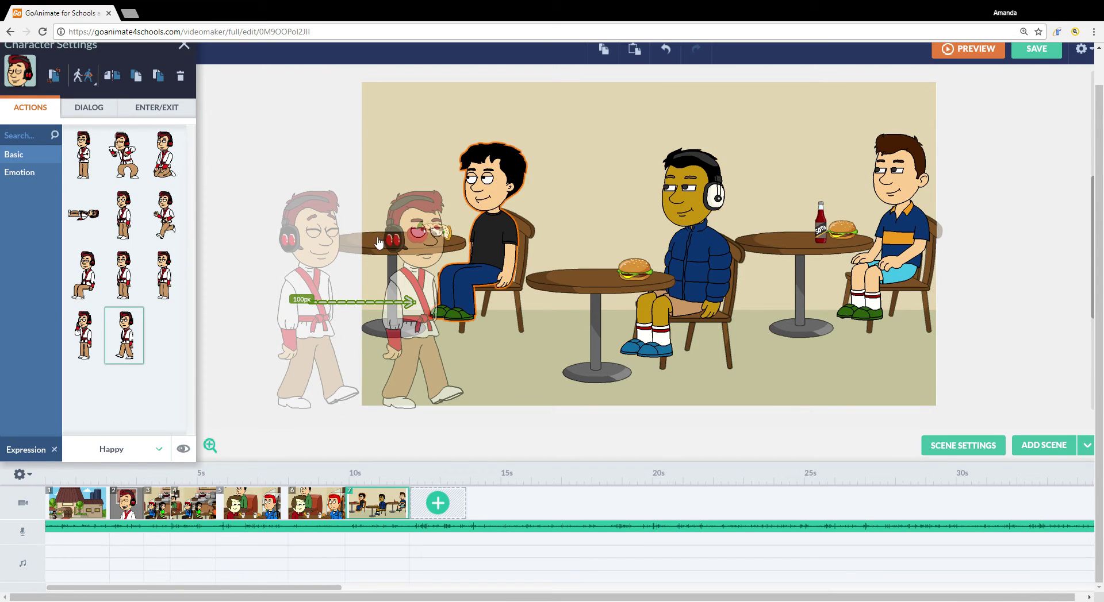
Step: Drag the walk path's end point across the cafeteria to just past the stage's right edge
{"action": "mouse_move", "coordinate": [418, 223]}
{"action": "left_mouse_down"}
{"action": "mouse_move", "coordinate": [605, 338]}
{"action": "mouse_move", "coordinate": [950, 250]}
{"action": "mouse_move", "coordinate": [910, 216]}
{"action": "mouse_move", "coordinate": [706, 223]}
{"action": "left_mouse_up"}
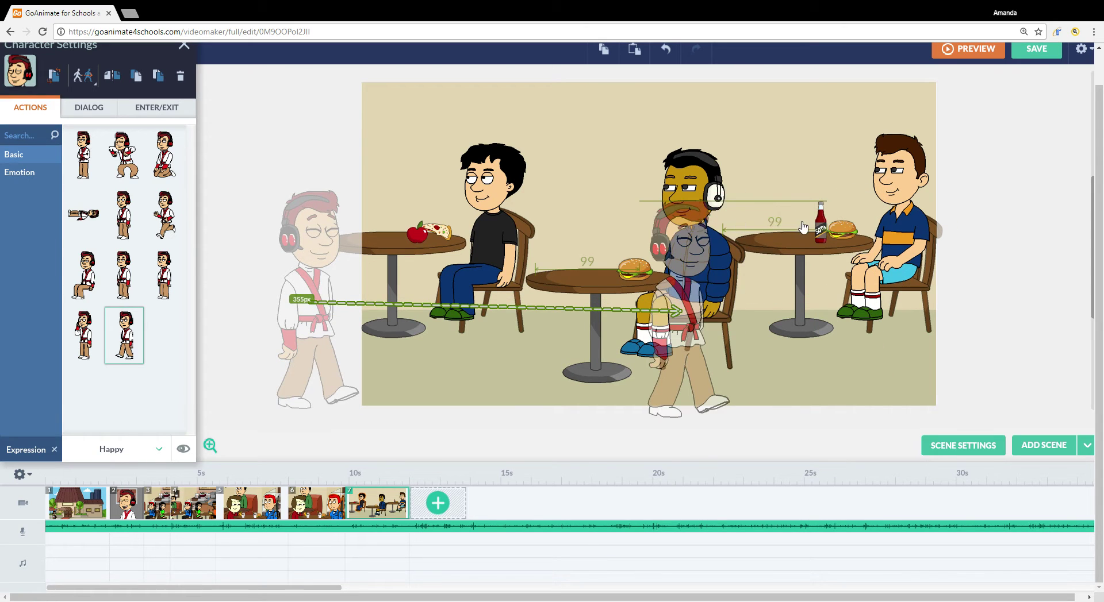
{"action": "left_click_drag", "start_coordinate": [803, 227], "coordinate": [965, 231]}
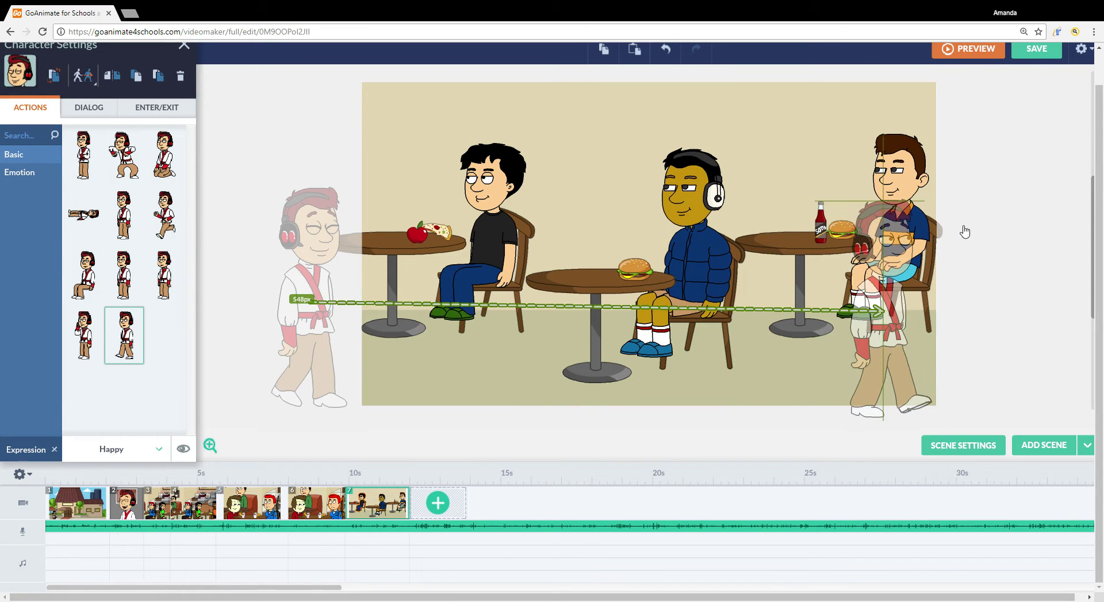
{"action": "left_click_drag", "start_coordinate": [990, 223], "coordinate": [999, 216]}
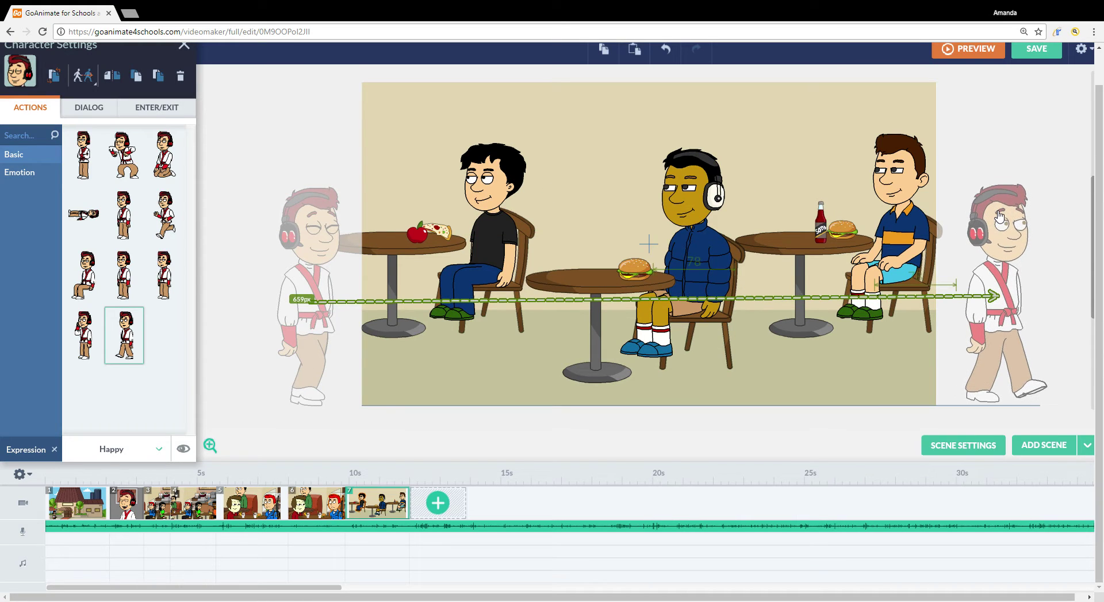
{"action": "left_click_drag", "start_coordinate": [999, 216], "coordinate": [999, 213]}
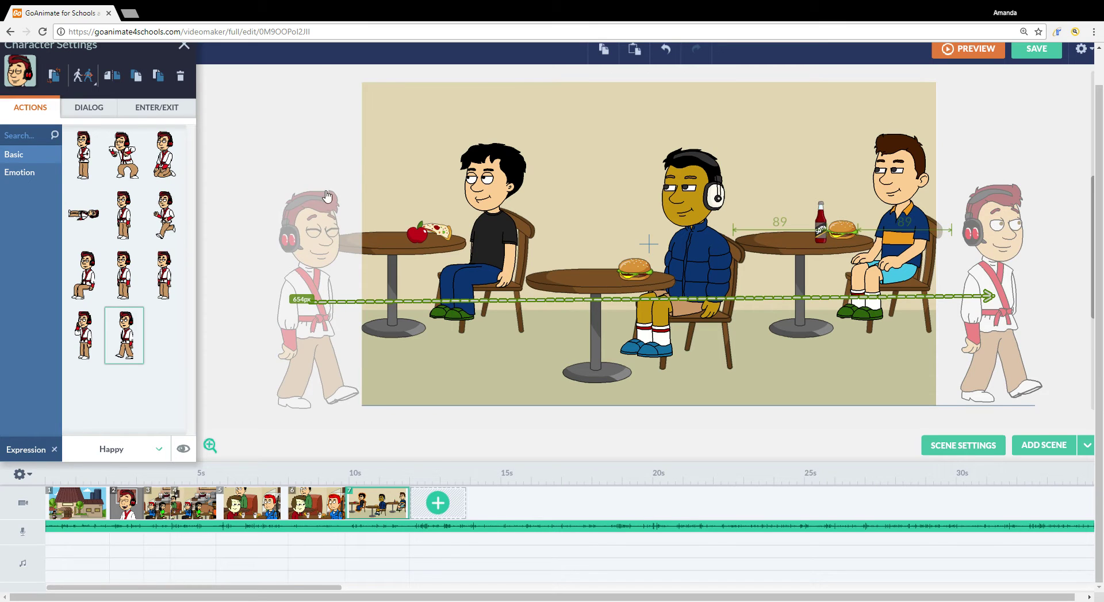
Step: Slightly enlarge the headphone character at both the walk's start and end points
{"action": "left_click", "coordinate": [345, 201]}
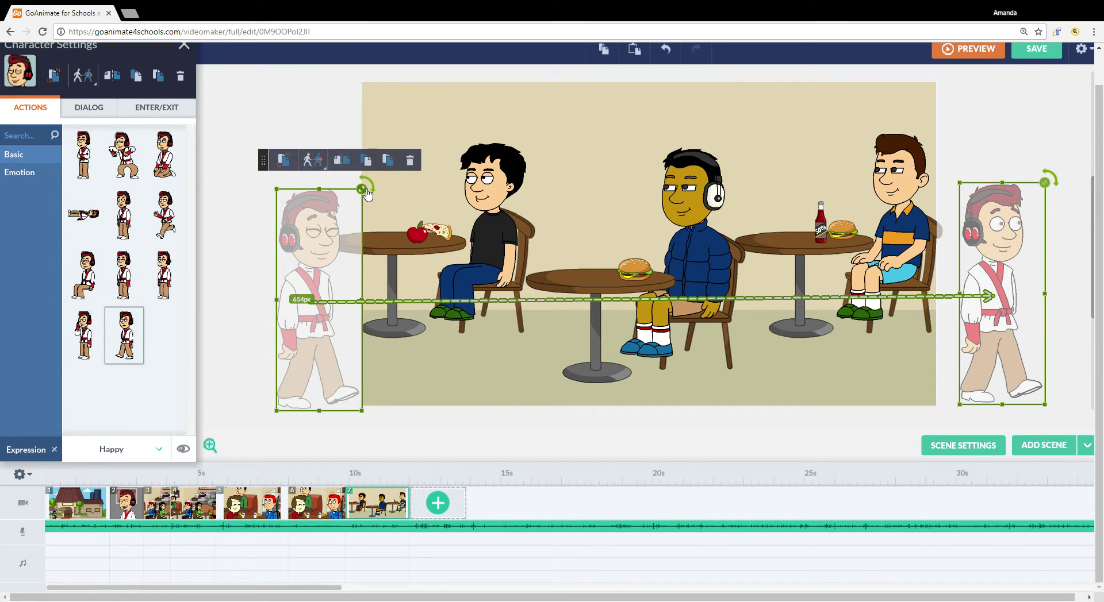
{"action": "left_click_drag", "start_coordinate": [367, 194], "coordinate": [369, 190]}
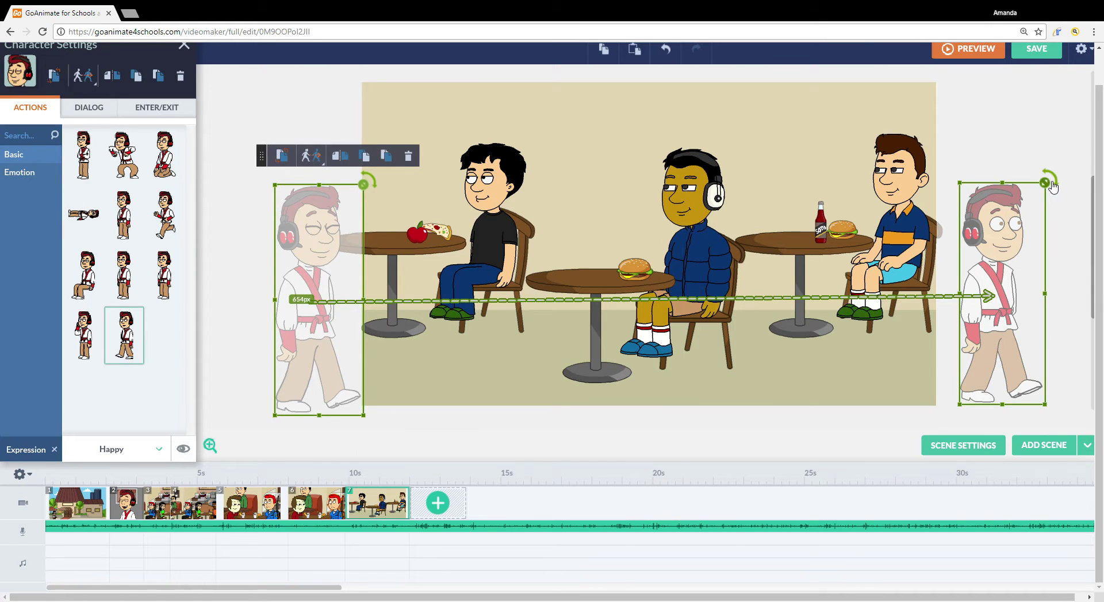
{"action": "left_click_drag", "start_coordinate": [1053, 186], "coordinate": [1054, 187]}
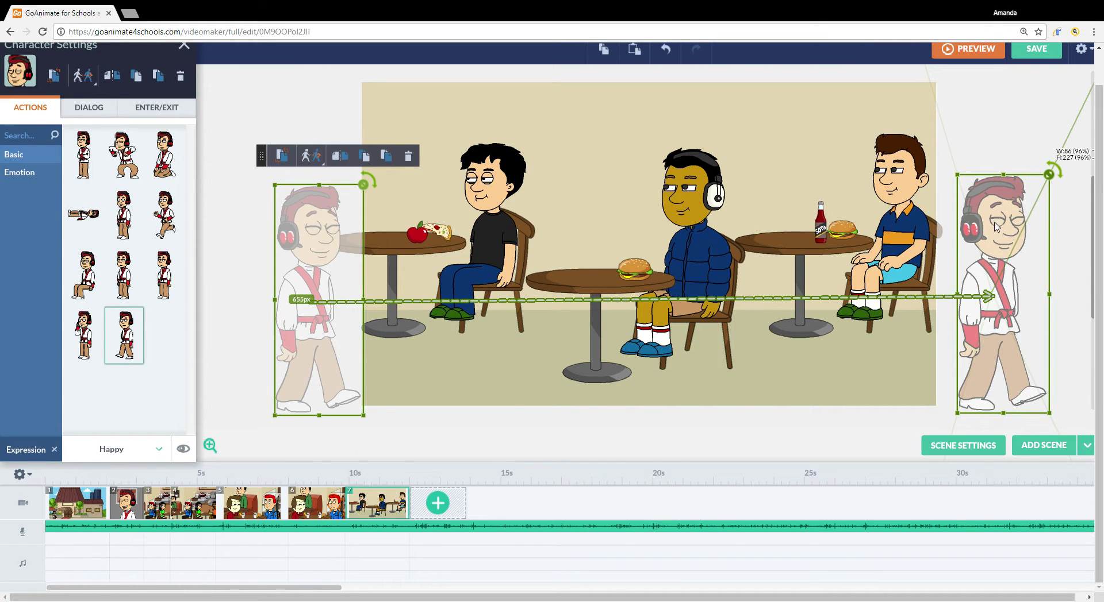
{"action": "left_click_drag", "start_coordinate": [998, 240], "coordinate": [997, 243]}
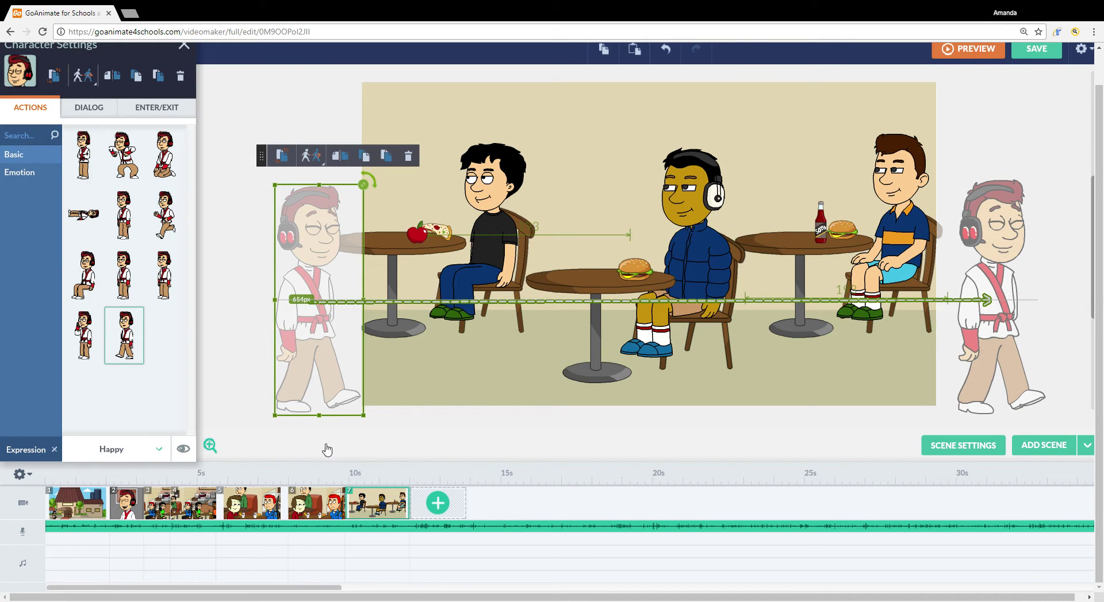
Step: Play the voice clip from the 9.4s mark and shorten scene 7 slightly
{"action": "right_click", "coordinate": [337, 534]}
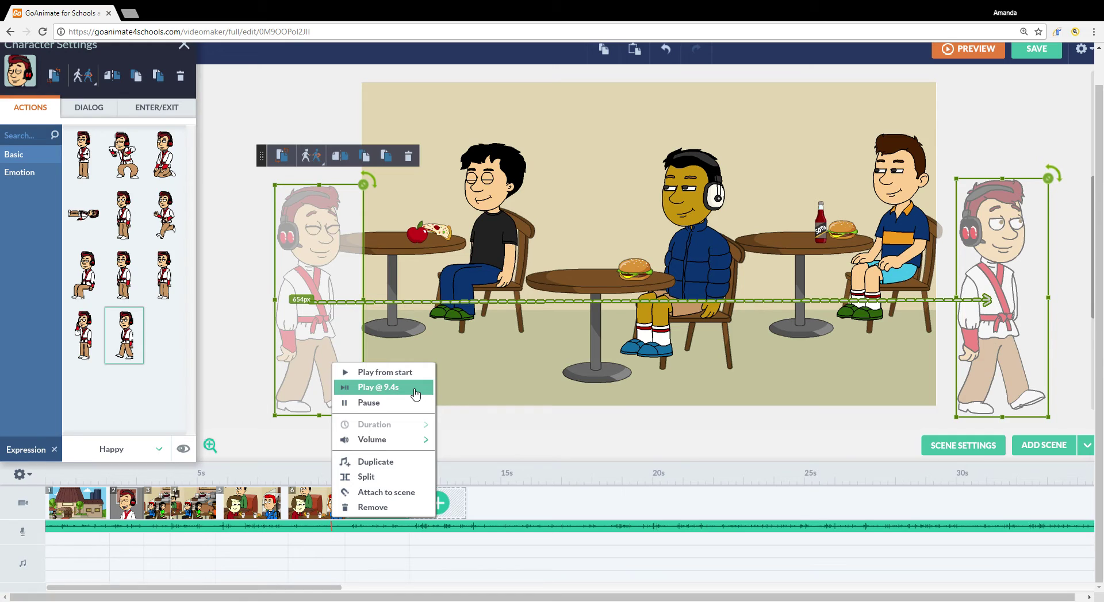
{"action": "left_click", "coordinate": [404, 523]}
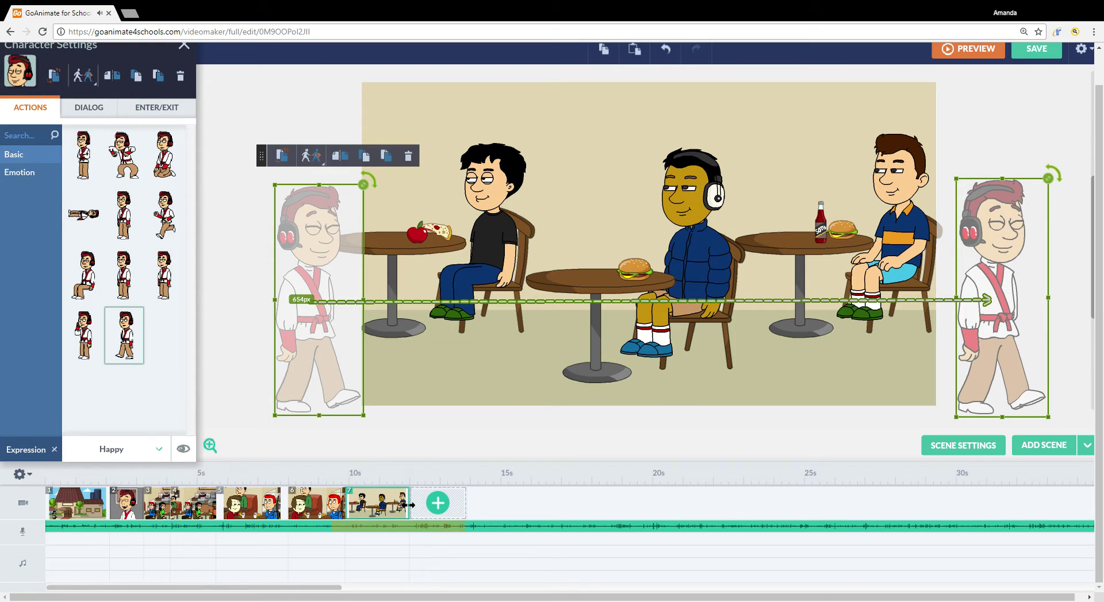
{"action": "left_click_drag", "start_coordinate": [410, 504], "coordinate": [407, 528]}
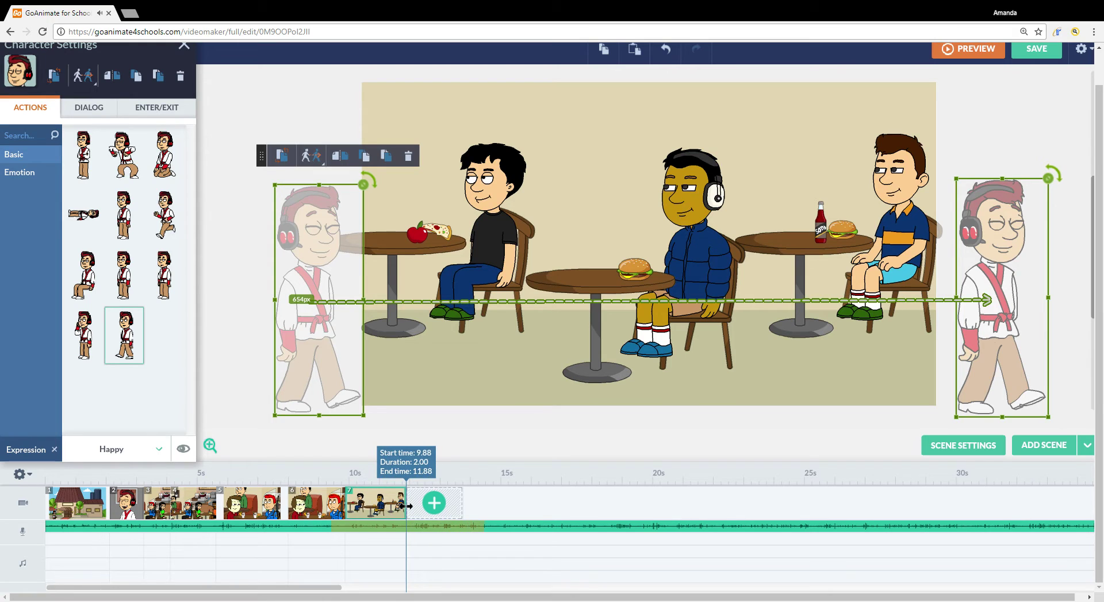
Step: Set a playback position on the voice clip and pause its playback
{"action": "right_click", "coordinate": [395, 531]}
{"action": "left_click", "coordinate": [395, 532]}
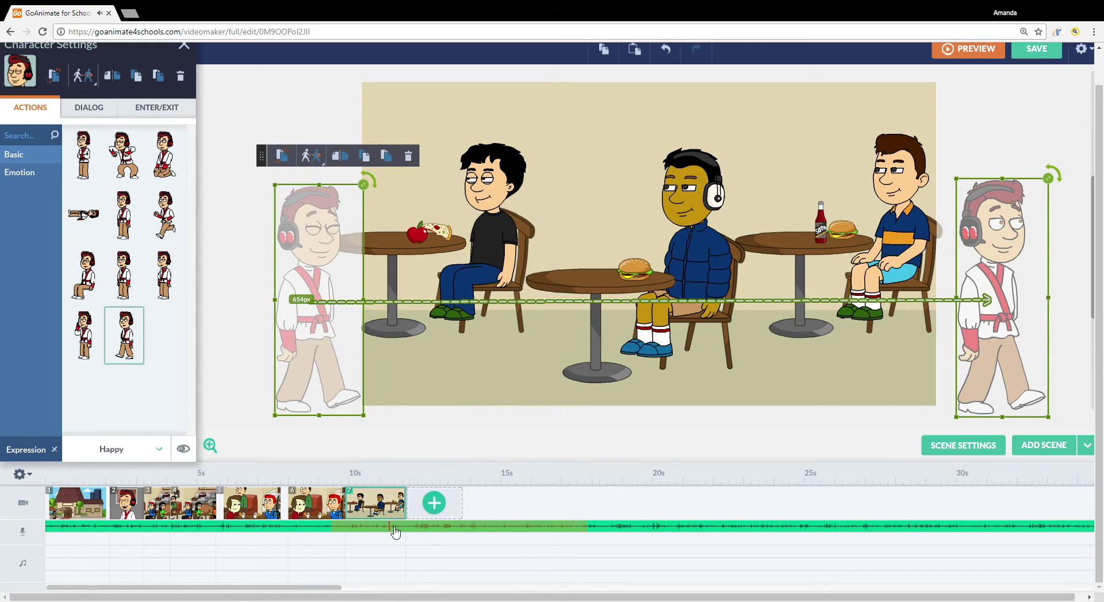
{"action": "right_click", "coordinate": [394, 530]}
{"action": "left_click", "coordinate": [436, 405]}
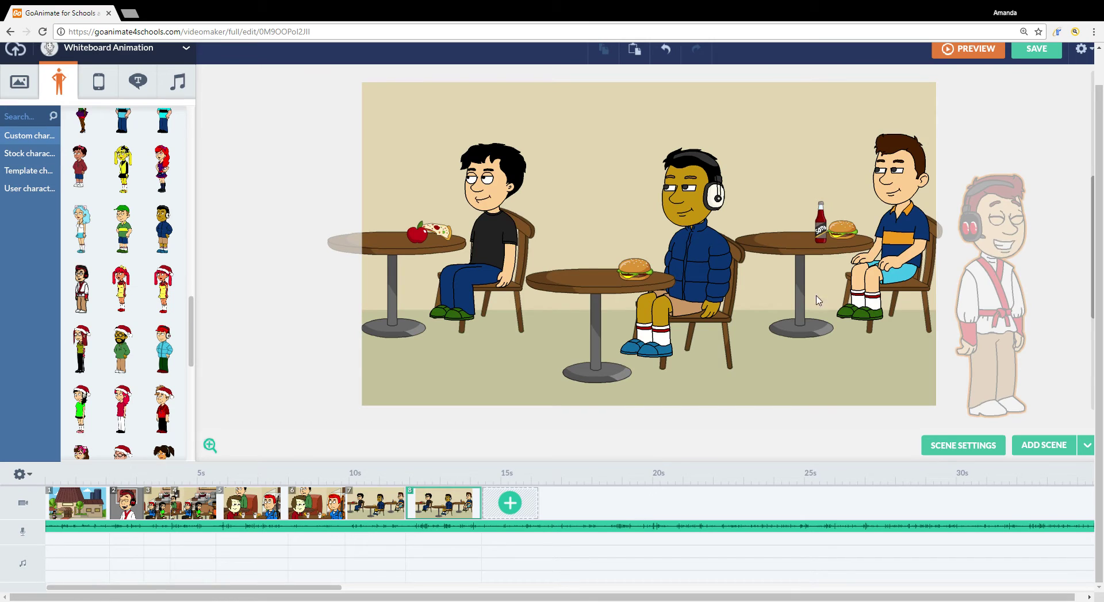
{"action": "left_click", "coordinate": [662, 344]}
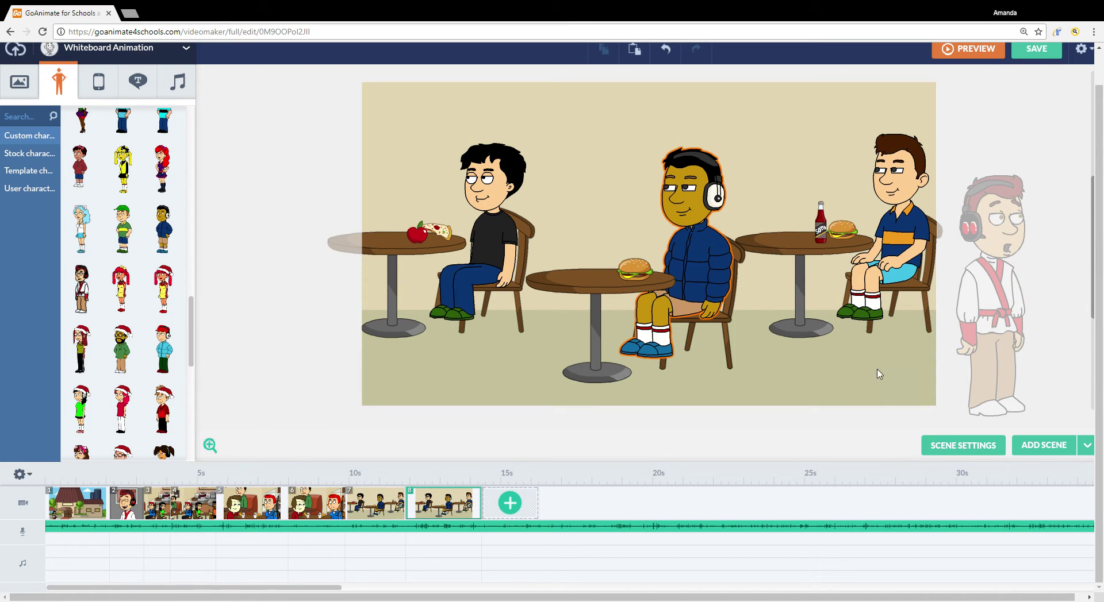
{"action": "left_click", "coordinate": [998, 280]}
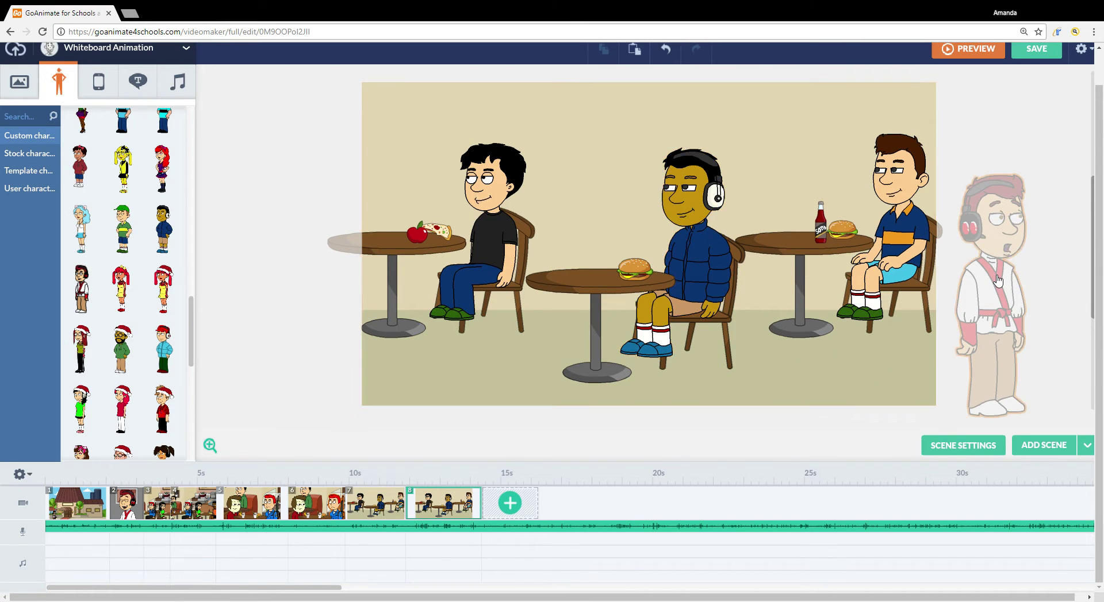
{"action": "left_click", "coordinate": [712, 295]}
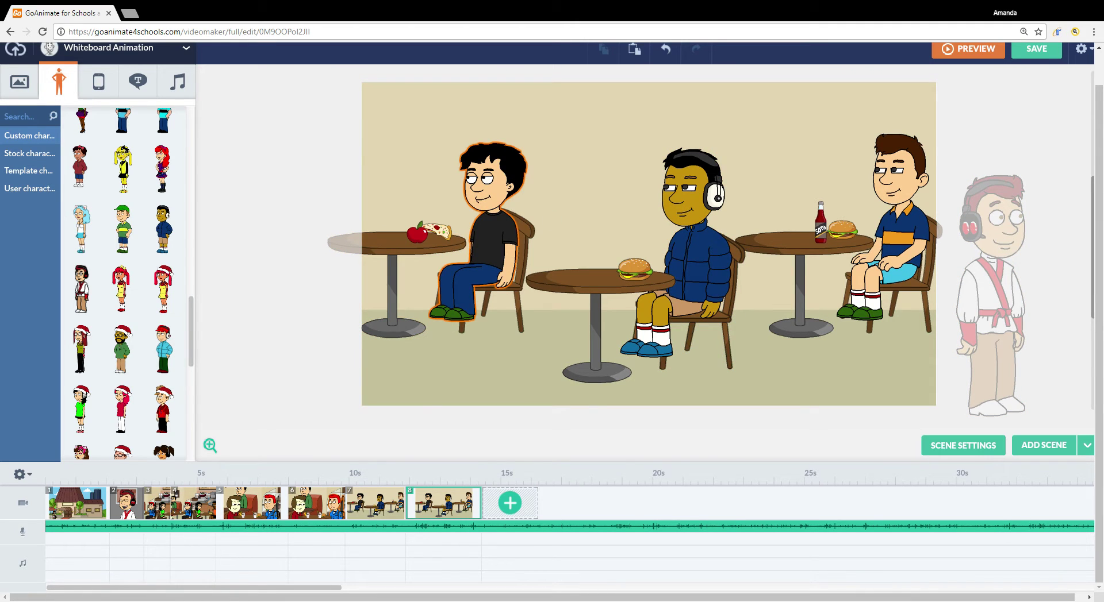
Step: Give the black-haired boy a Shocked expression
{"action": "left_click", "coordinate": [486, 180]}
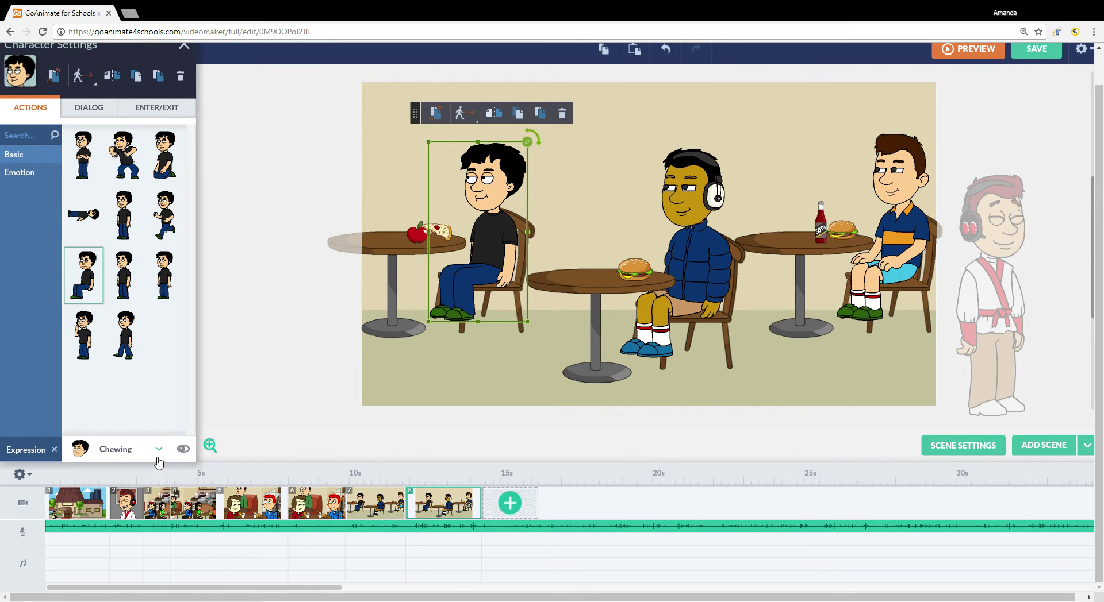
{"action": "left_click", "coordinate": [158, 453]}
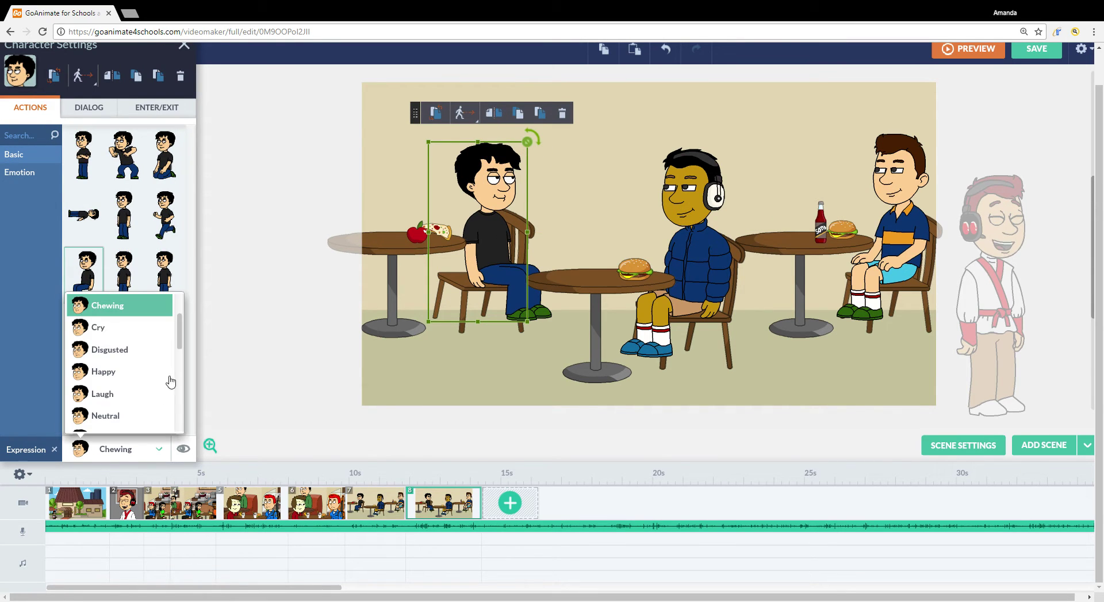
{"action": "scroll", "coordinate": [182, 345], "scroll_direction": "down", "scroll_amount": 3}
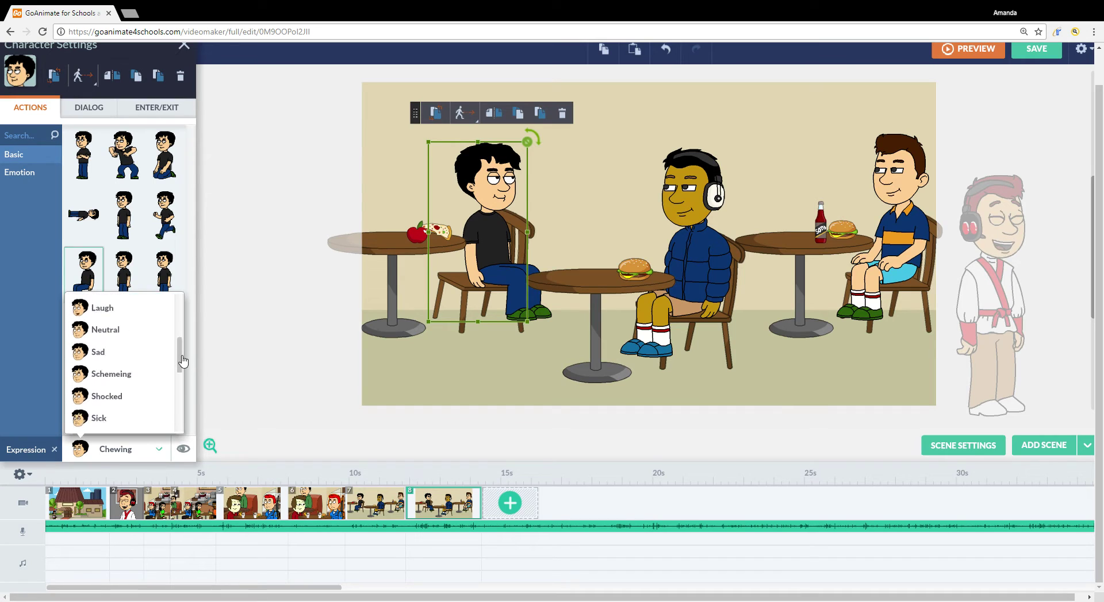
{"action": "left_click", "coordinate": [152, 361]}
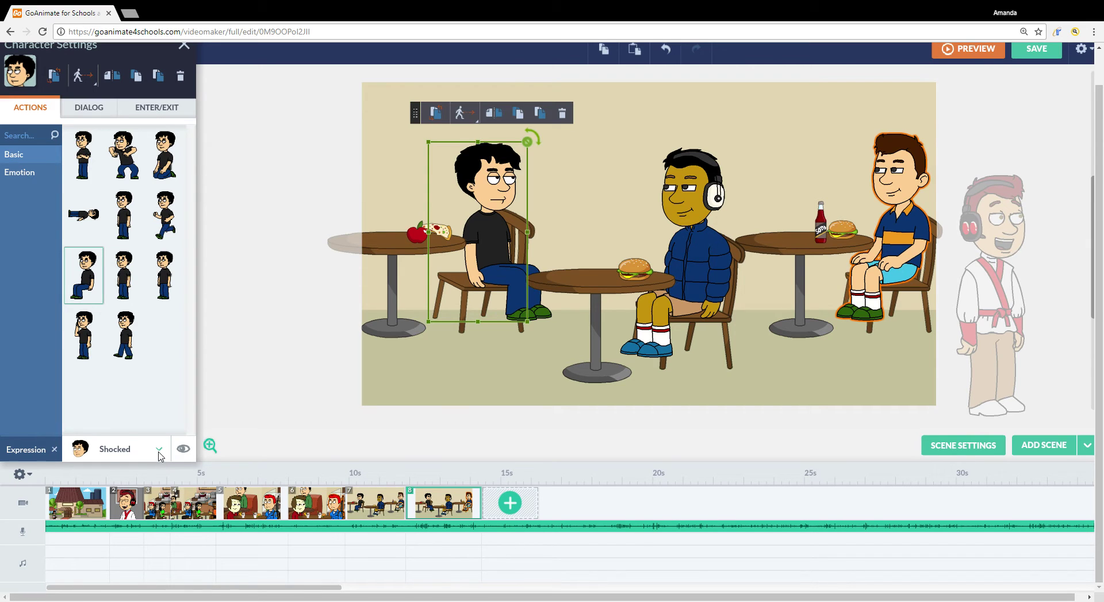
Step: Set the striped-shirt boy's expression to Shocked as well
{"action": "left_click", "coordinate": [162, 456]}
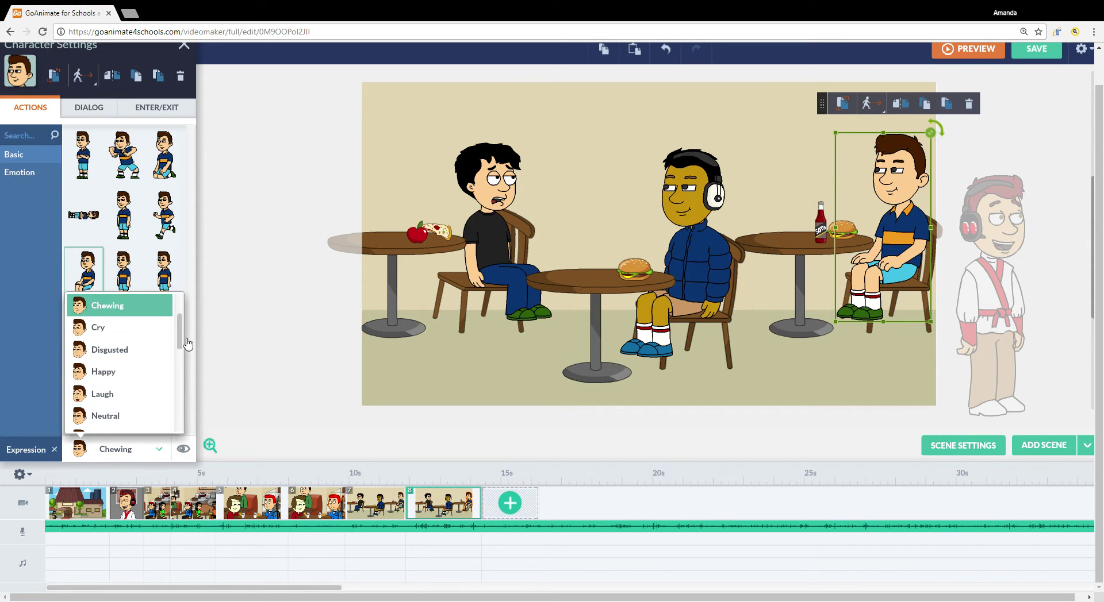
{"action": "scroll", "coordinate": [183, 358], "scroll_direction": "down", "scroll_amount": 2}
{"action": "scroll", "coordinate": [183, 358], "scroll_direction": "down", "scroll_amount": 2}
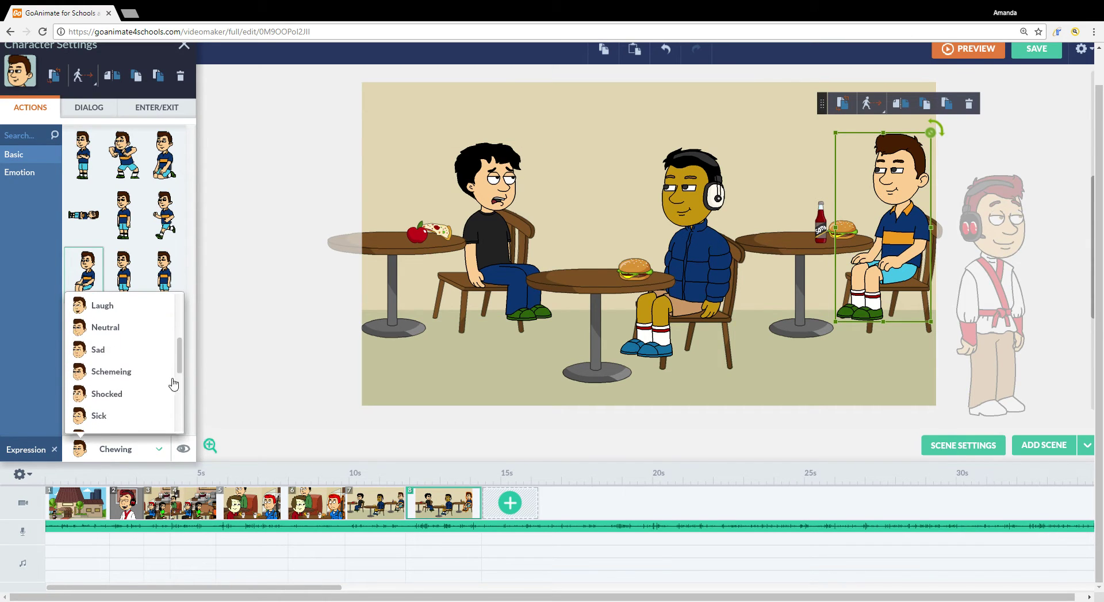
{"action": "left_click", "coordinate": [819, 270]}
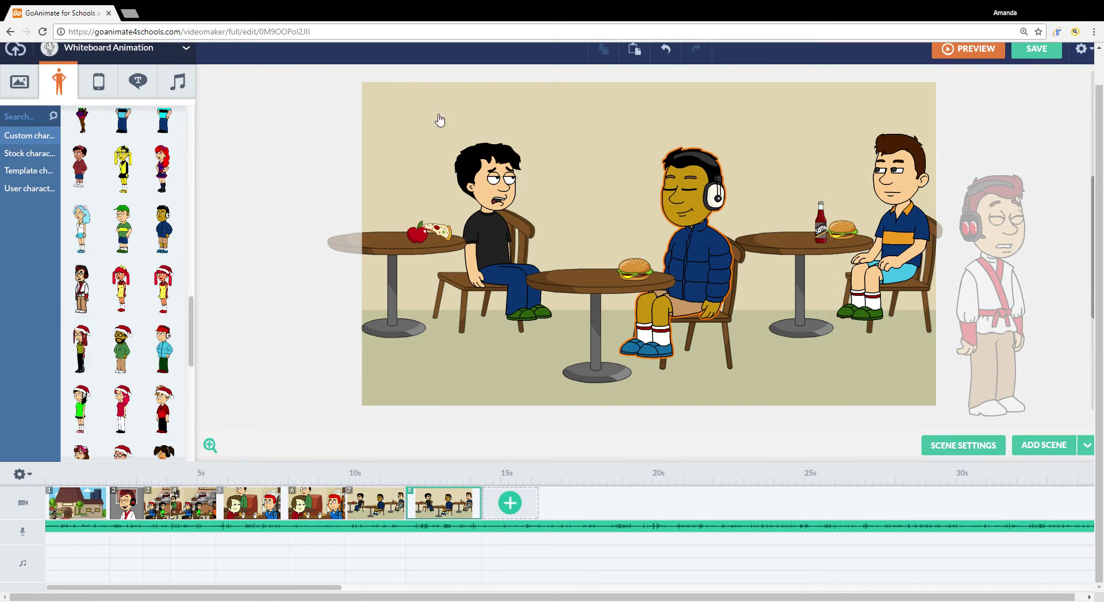
{"action": "left_click", "coordinate": [633, 279]}
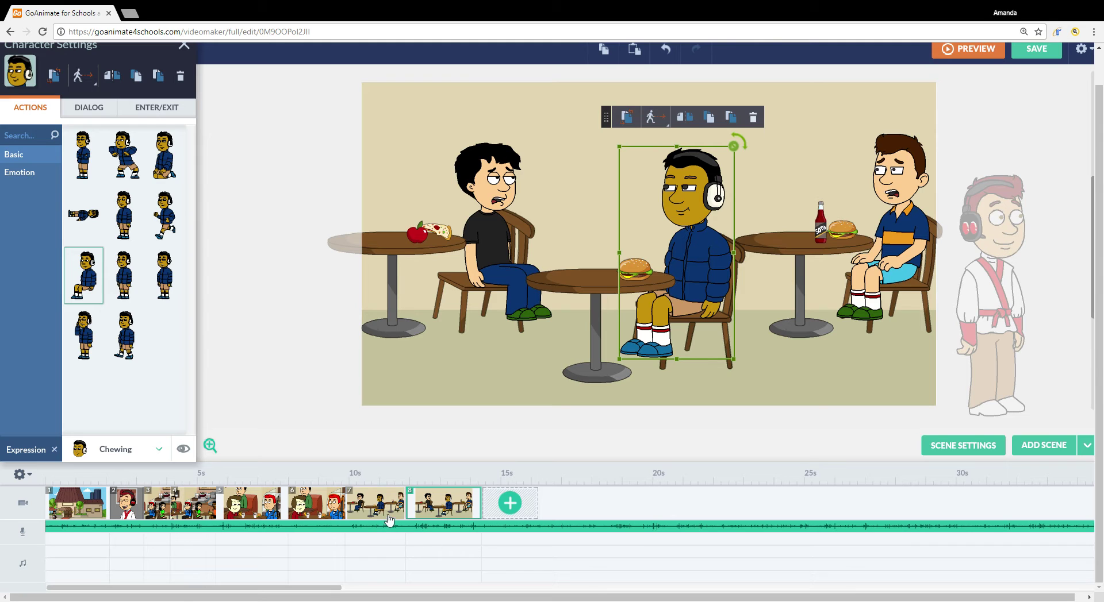
Step: Replace scene 8's middle diner with the headphone character copied from scene 7
{"action": "key", "text": "Delete"}
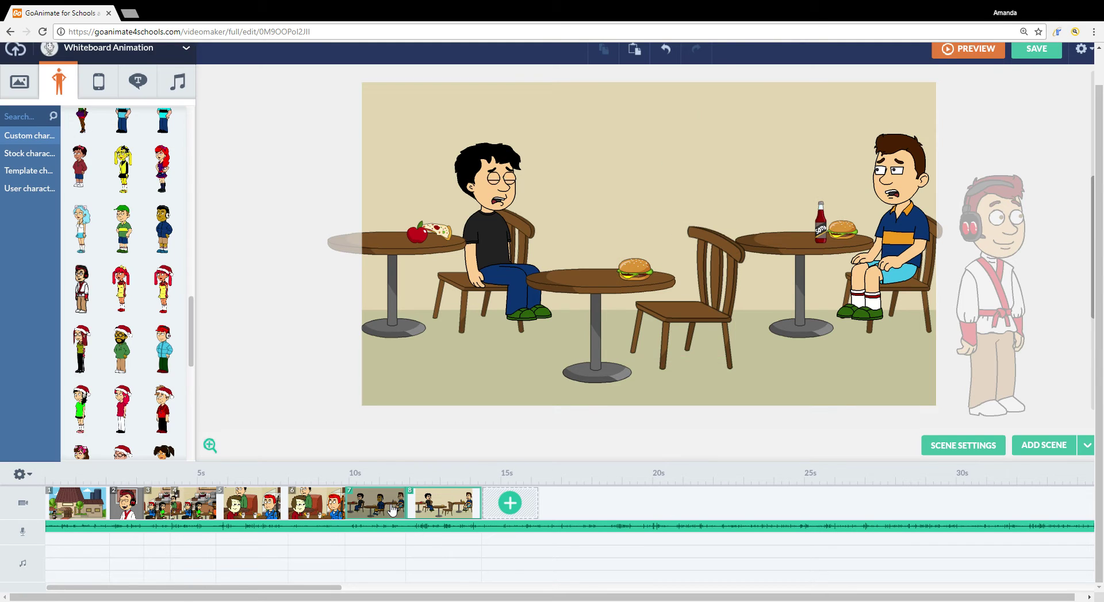
{"action": "left_click", "coordinate": [406, 505]}
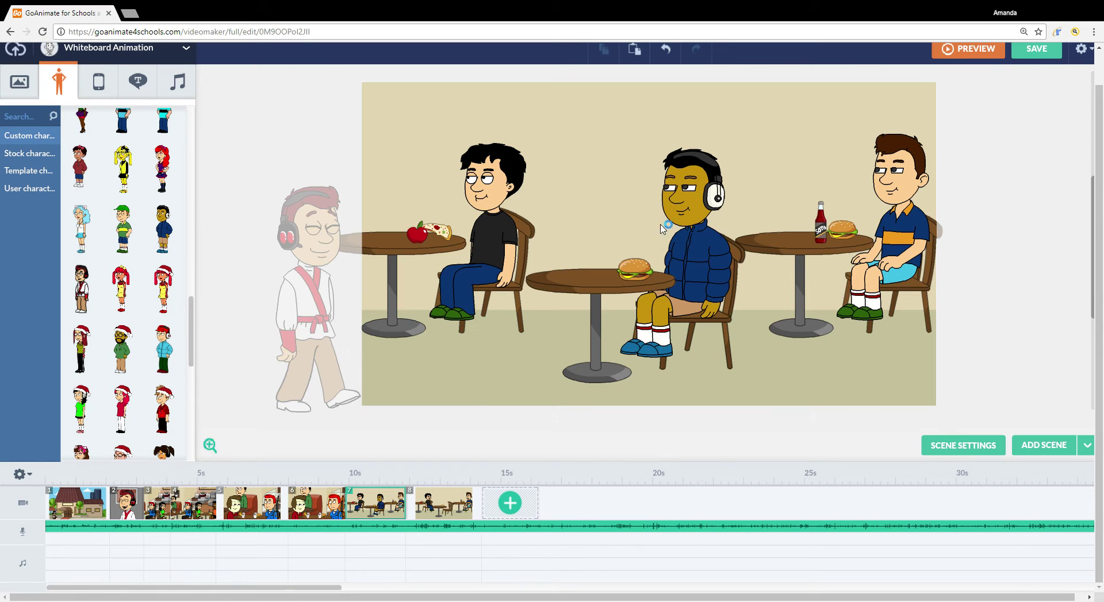
{"action": "left_click", "coordinate": [700, 193]}
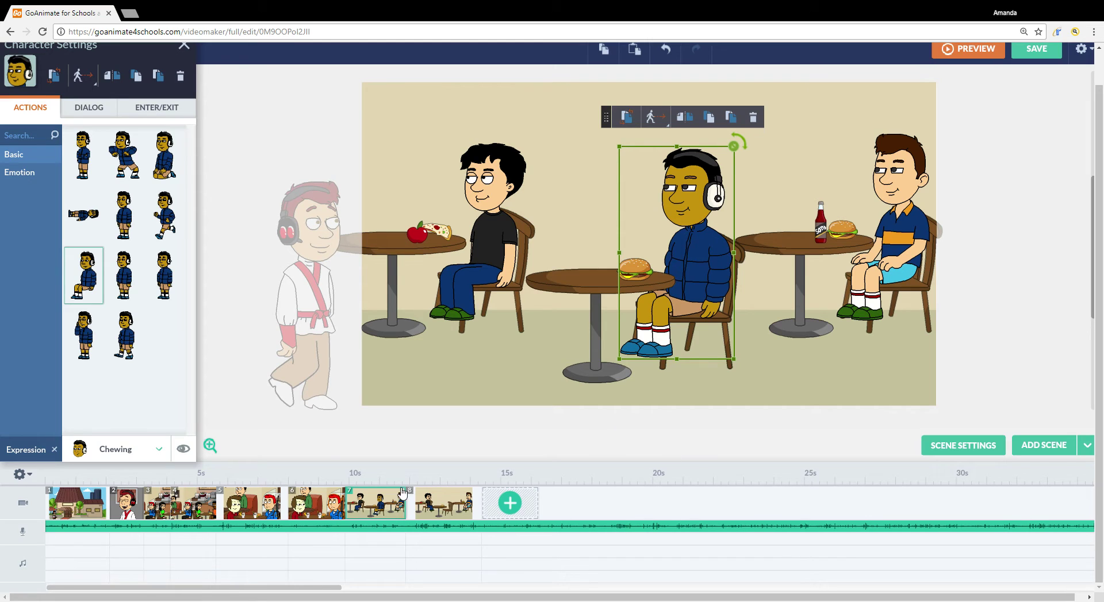
{"action": "left_click", "coordinate": [441, 499]}
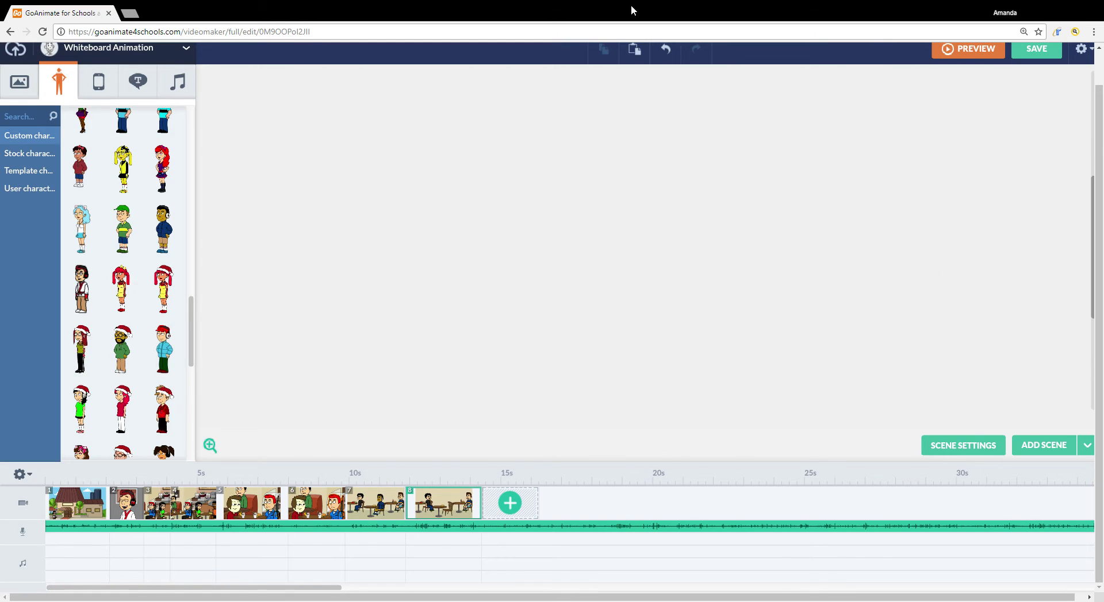
{"action": "left_click", "coordinate": [635, 49]}
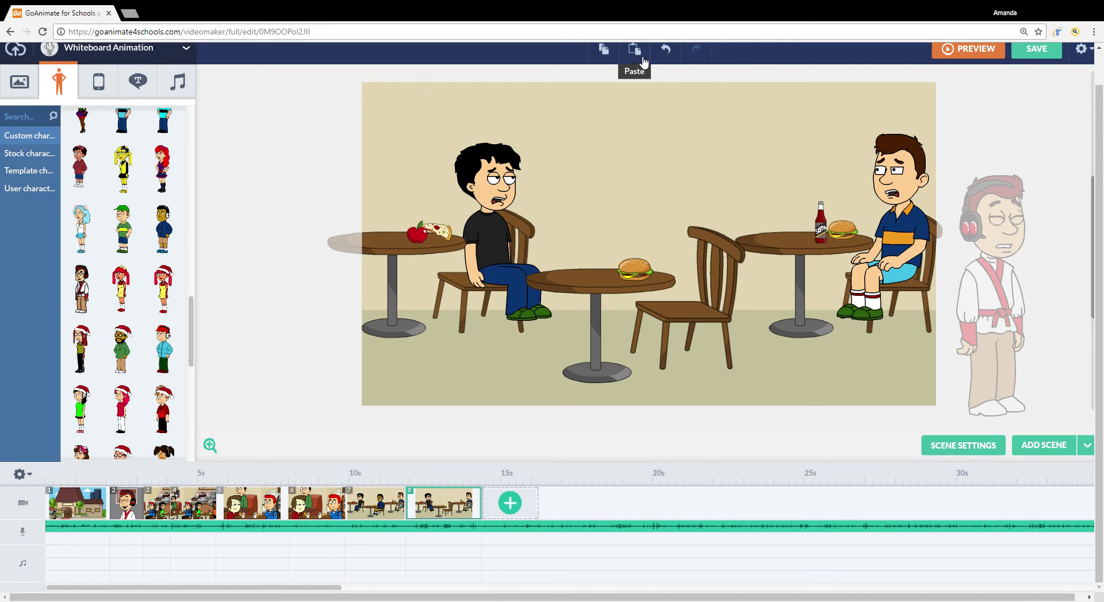
{"action": "left_click", "coordinate": [692, 197]}
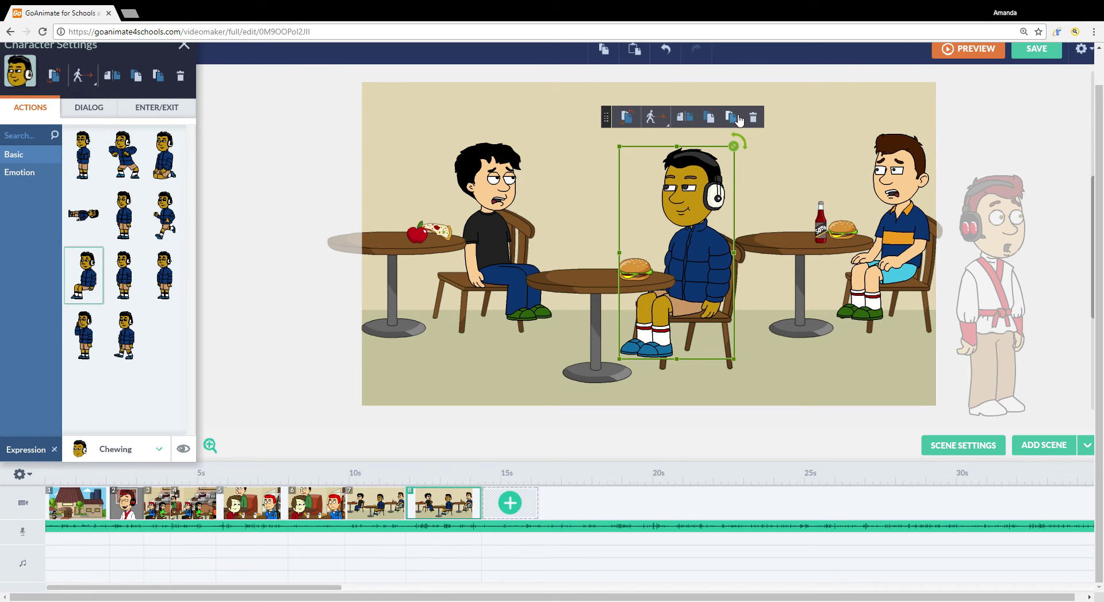
Step: Flip the headphone character to face the other way and set his expression to Happy
{"action": "left_click", "coordinate": [655, 159]}
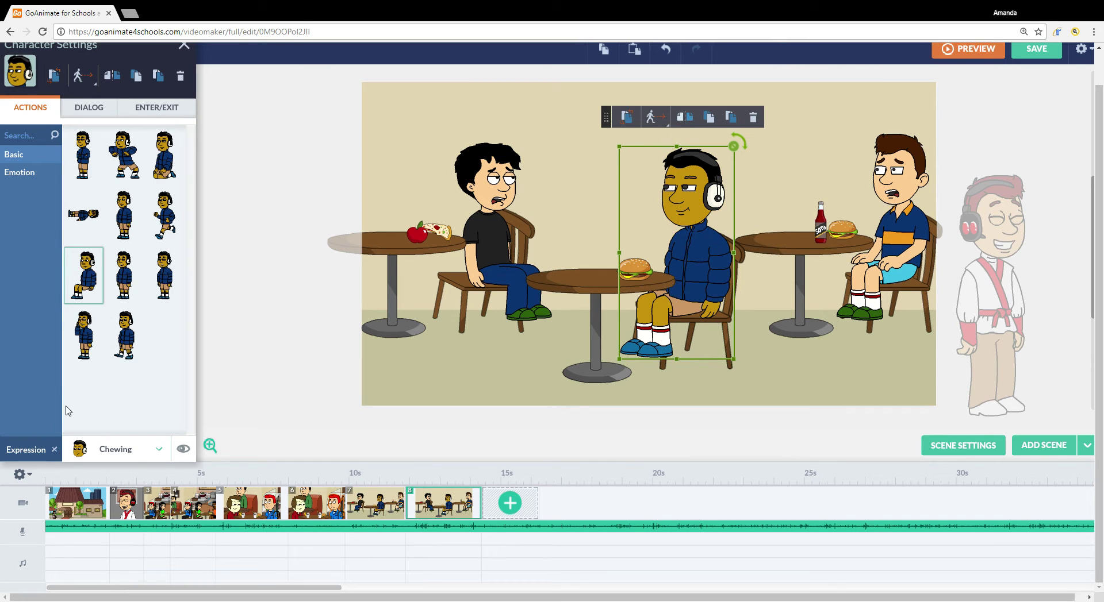
{"action": "left_click", "coordinate": [154, 457]}
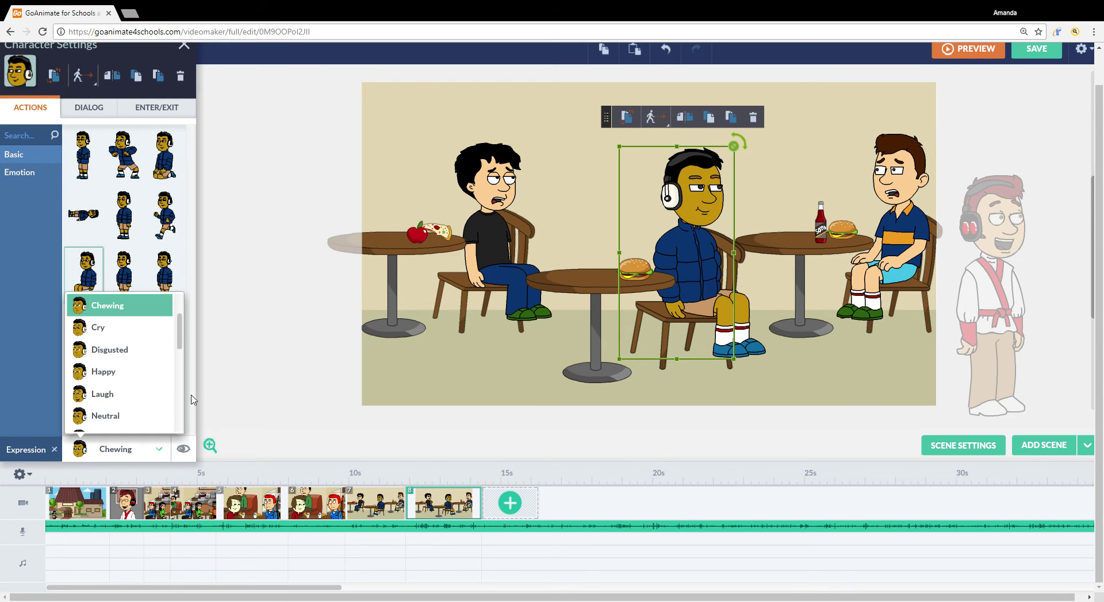
{"action": "scroll", "coordinate": [182, 356], "scroll_direction": "down", "scroll_amount": 1}
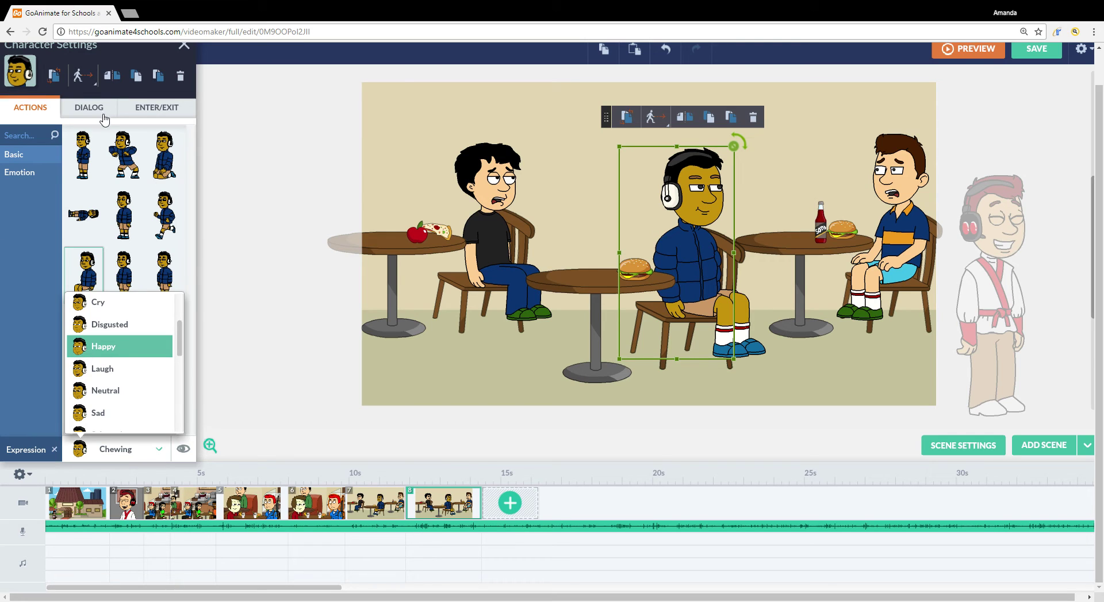
{"action": "left_click", "coordinate": [118, 346]}
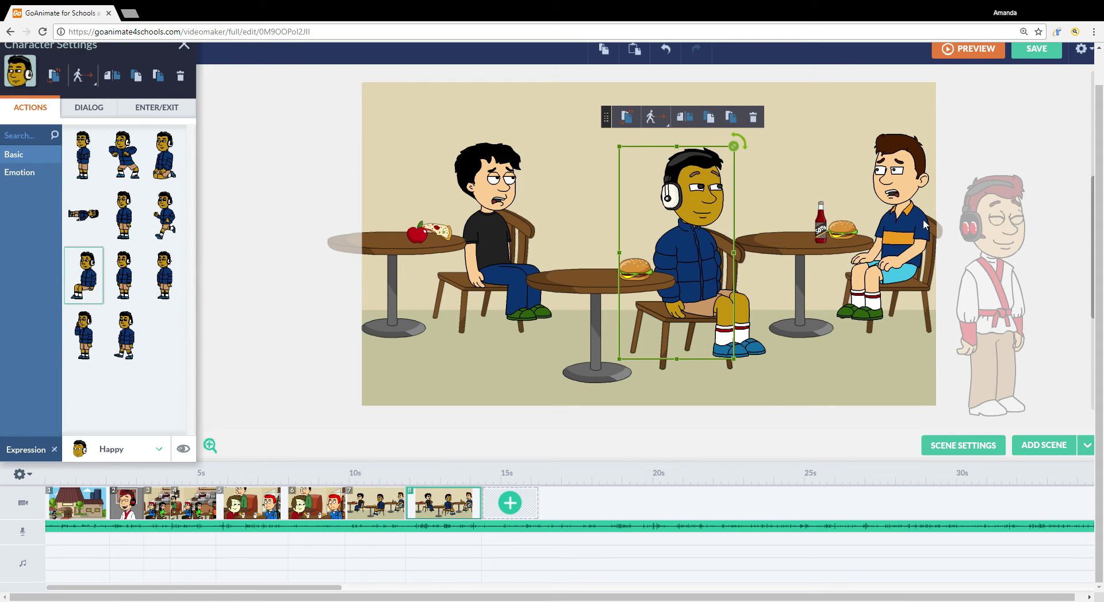
{"action": "left_click", "coordinate": [632, 303]}
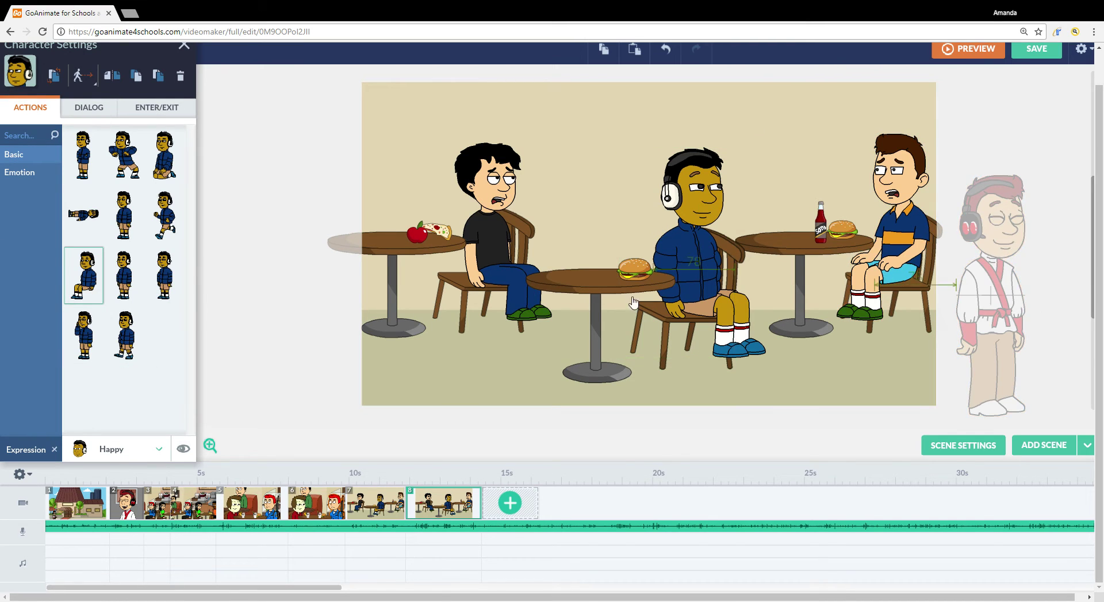
{"action": "left_click", "coordinate": [989, 276]}
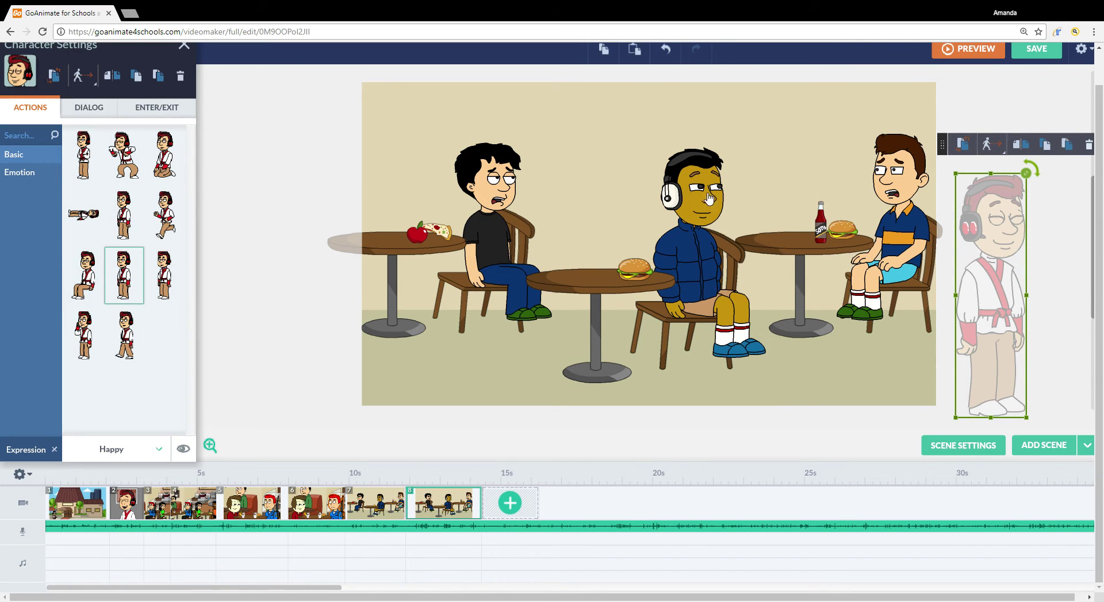
Step: Lip-sync the middle headphone character to the project's existing SpongeBob voice clip
{"action": "left_click", "coordinate": [1095, 154]}
{"action": "left_click", "coordinate": [685, 202]}
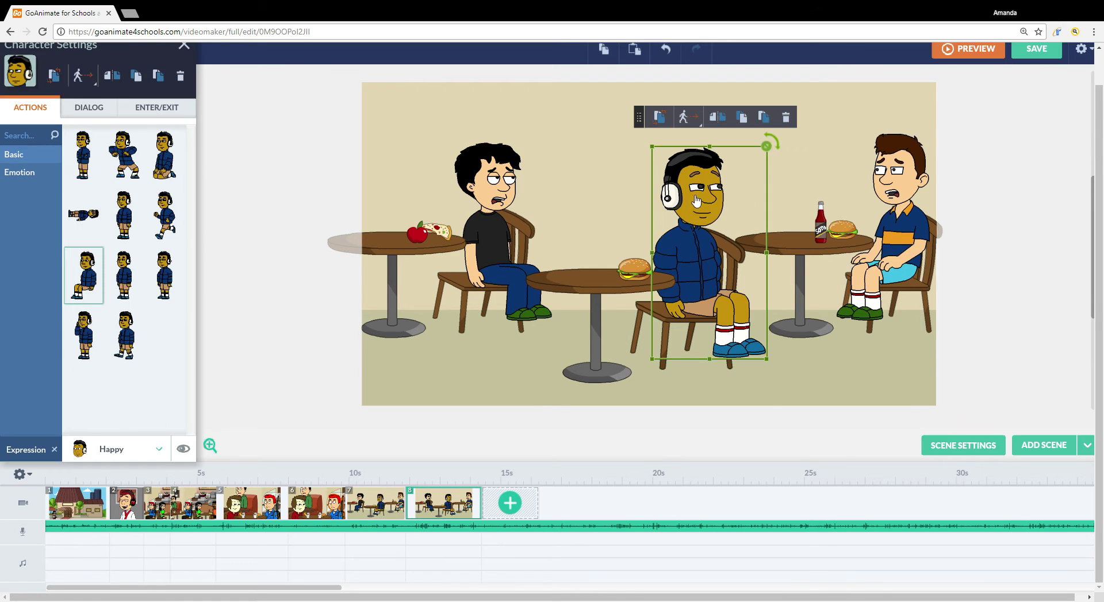
{"action": "left_click", "coordinate": [101, 116]}
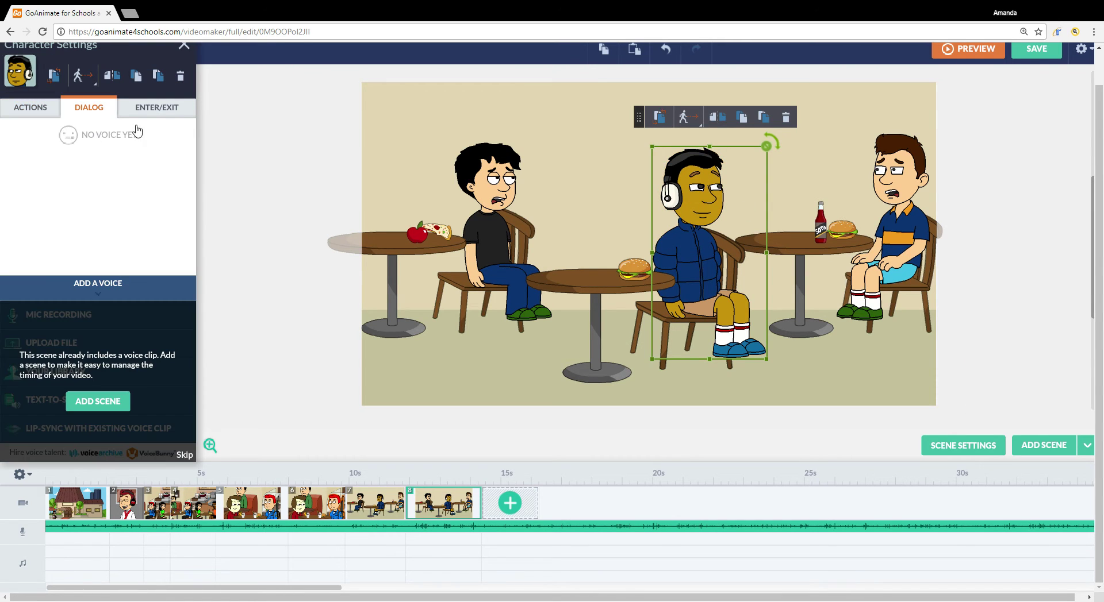
{"action": "left_click", "coordinate": [183, 456]}
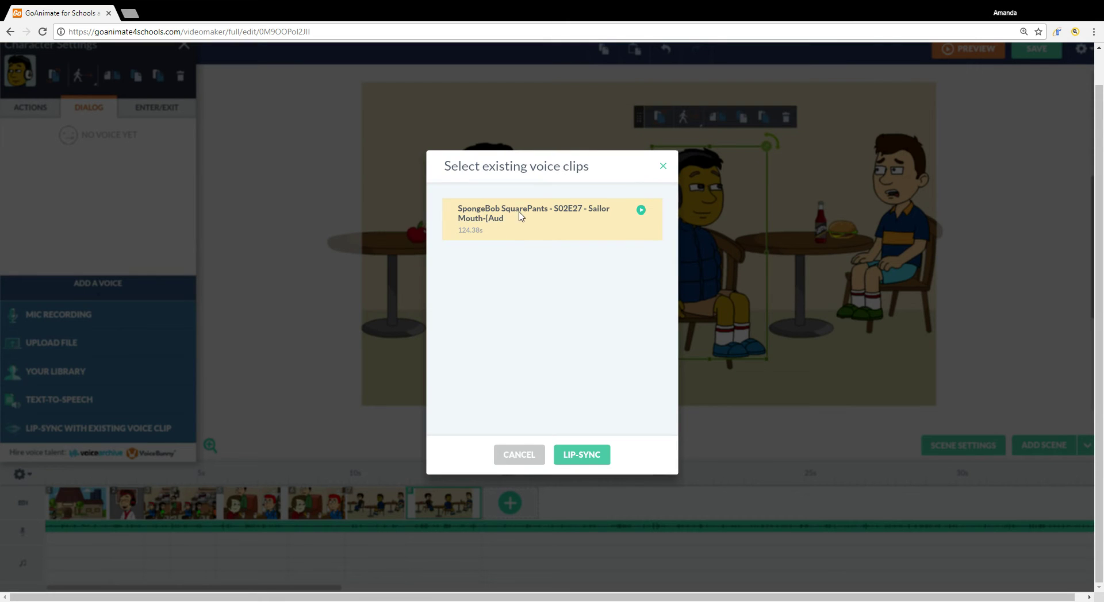
{"action": "left_click", "coordinate": [583, 459]}
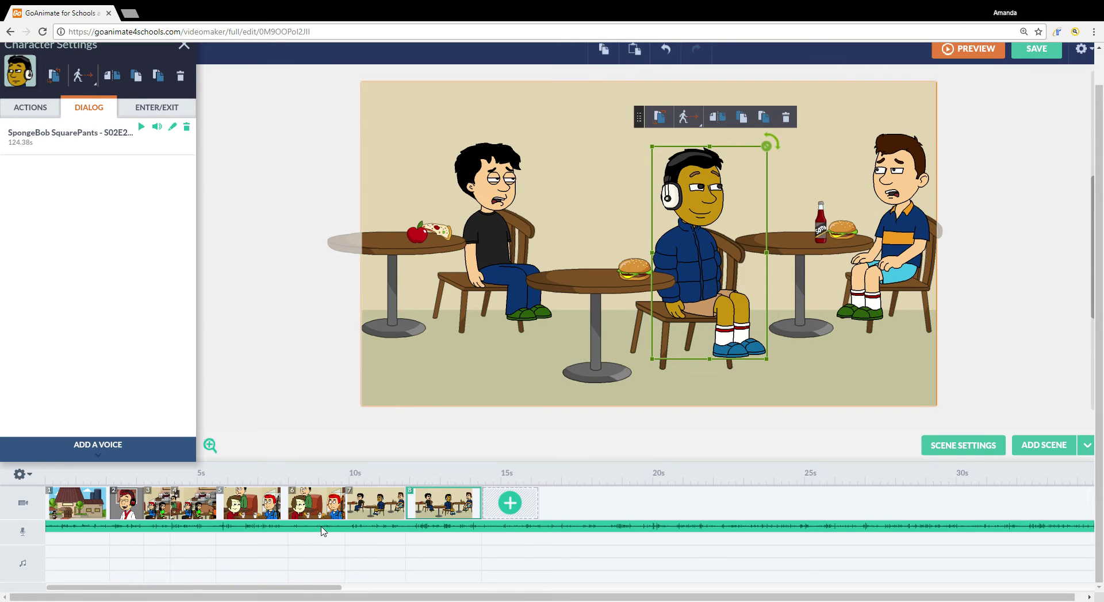
{"action": "left_click", "coordinate": [274, 197]}
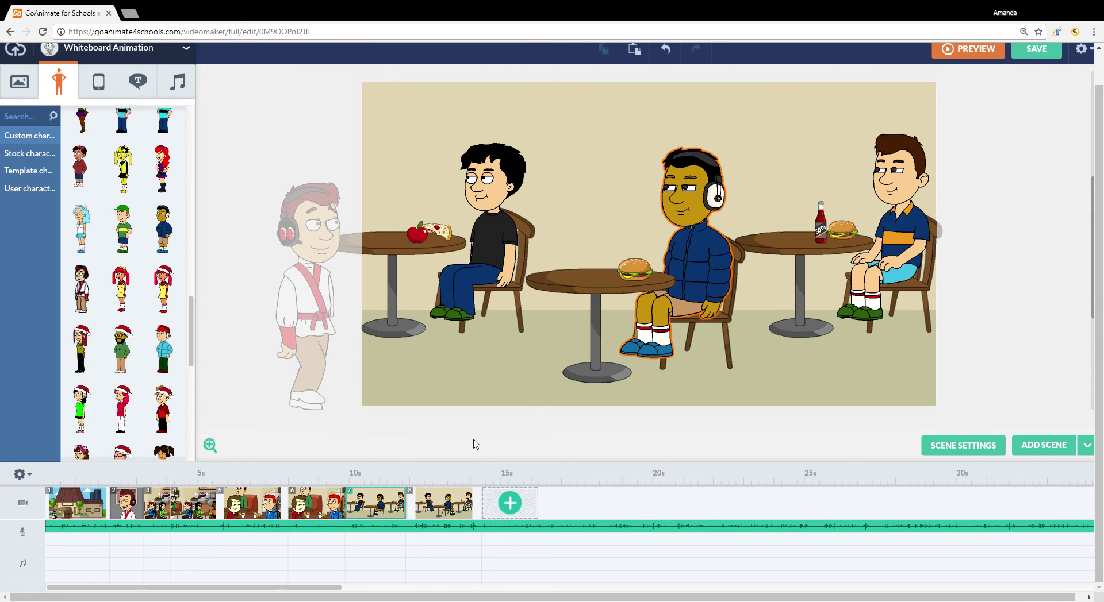
{"action": "right_click", "coordinate": [454, 502]}
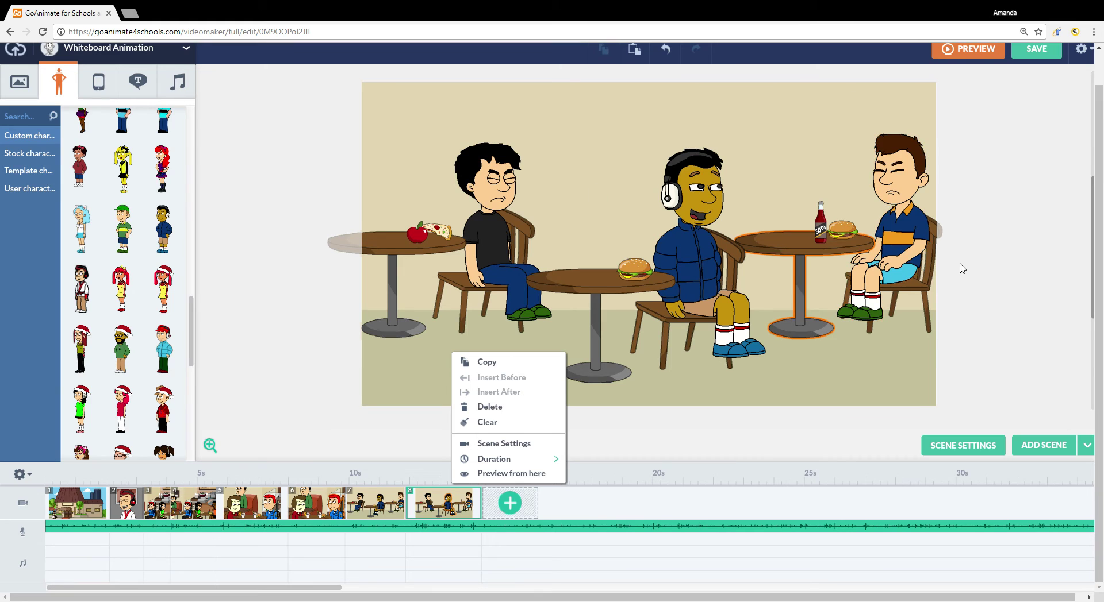
{"action": "left_click", "coordinate": [709, 263]}
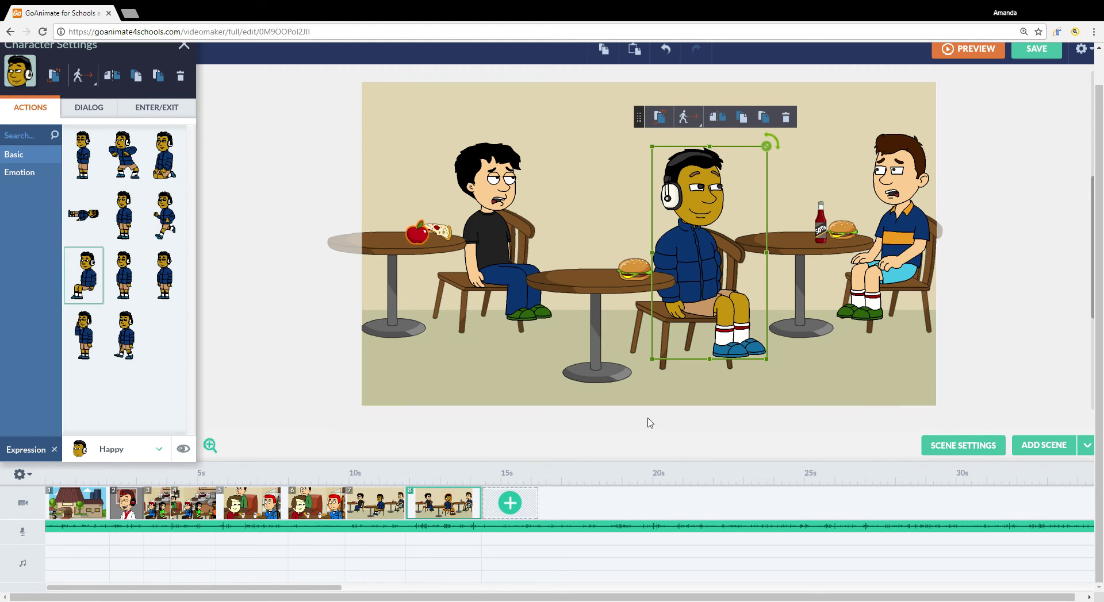
{"action": "right_click", "coordinate": [380, 526]}
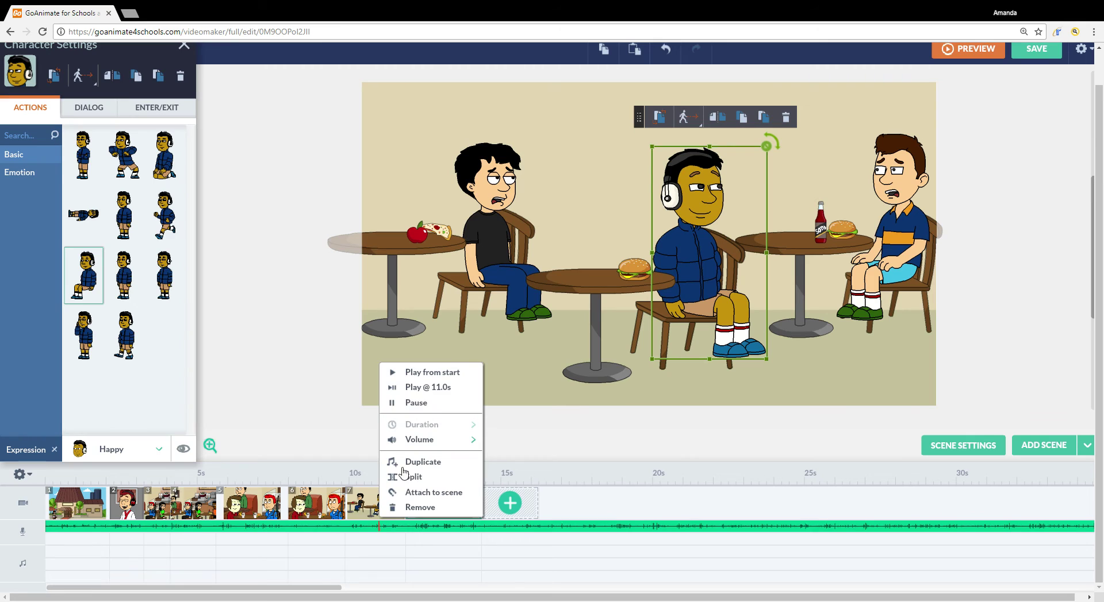
{"action": "left_click", "coordinate": [438, 389]}
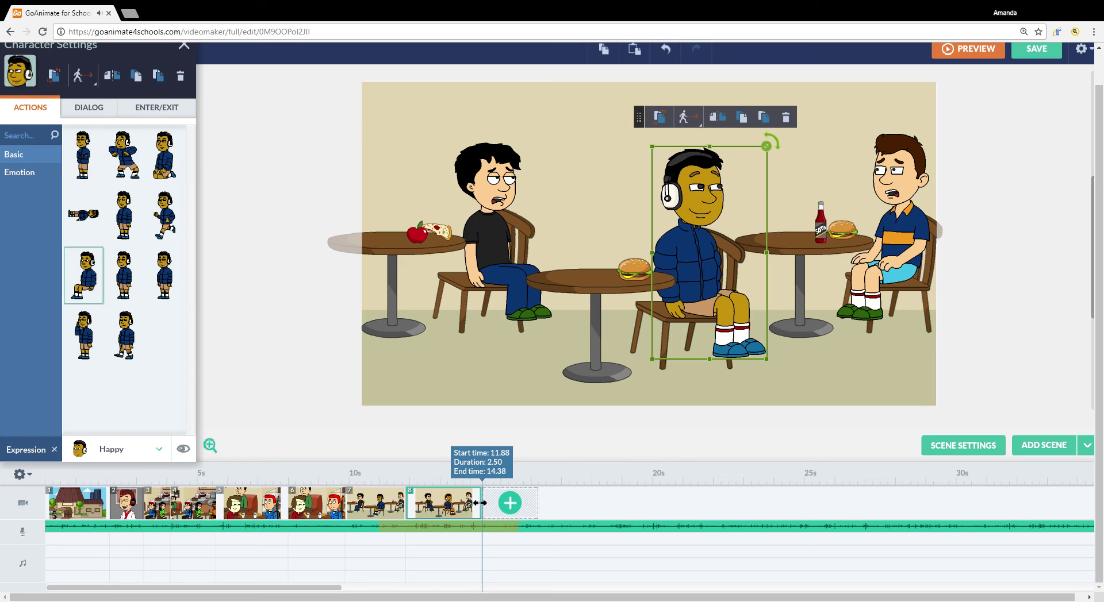
{"action": "right_click", "coordinate": [458, 526]}
{"action": "mouse_move", "coordinate": [498, 440]}
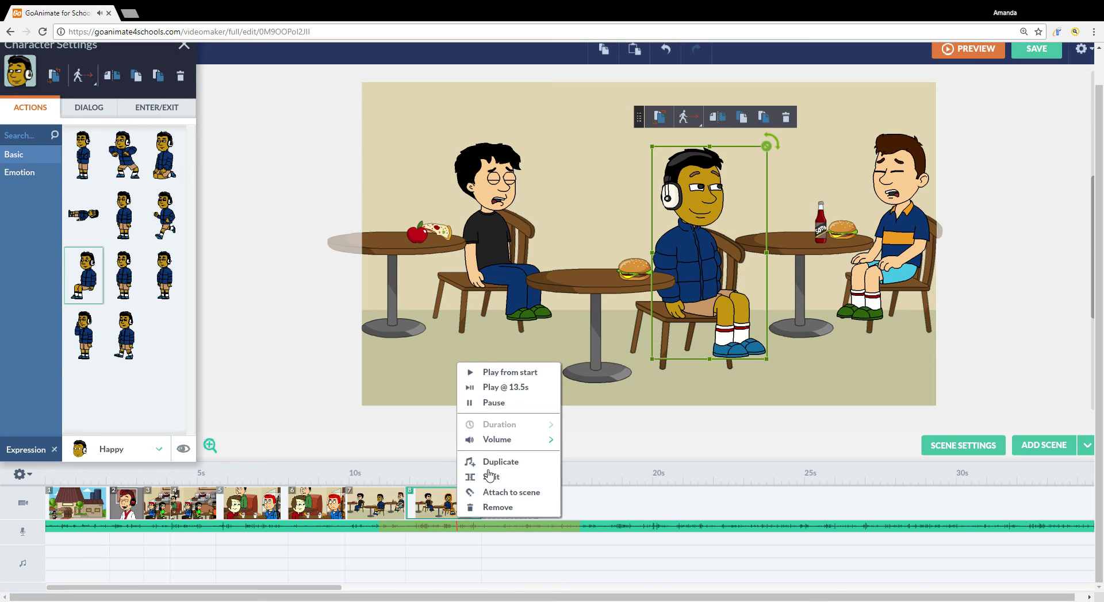
{"action": "left_click", "coordinate": [494, 403]}
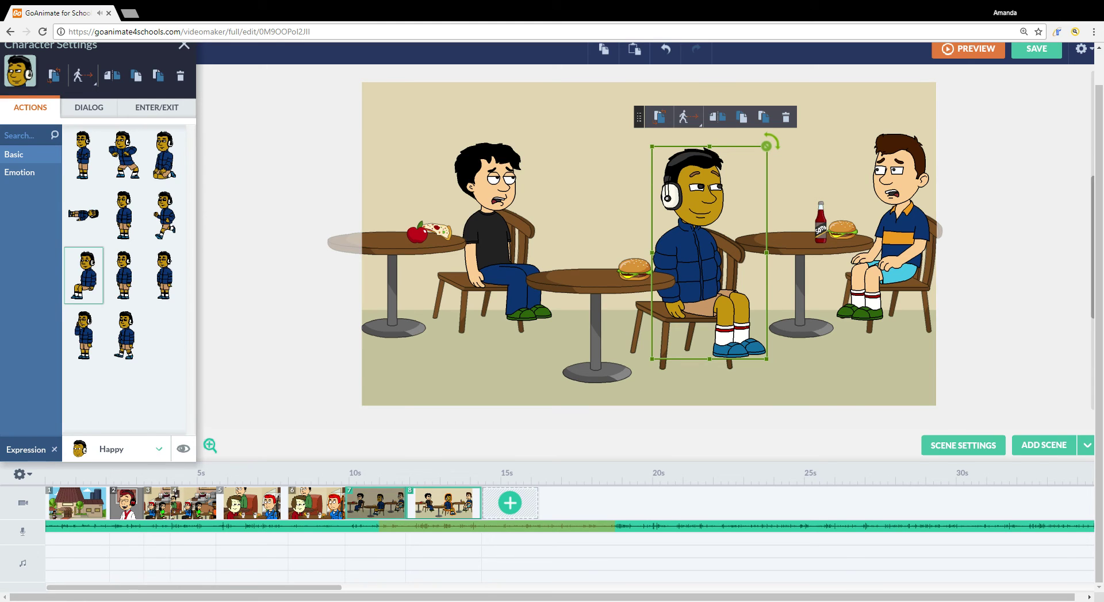
{"action": "left_click", "coordinate": [949, 52]}
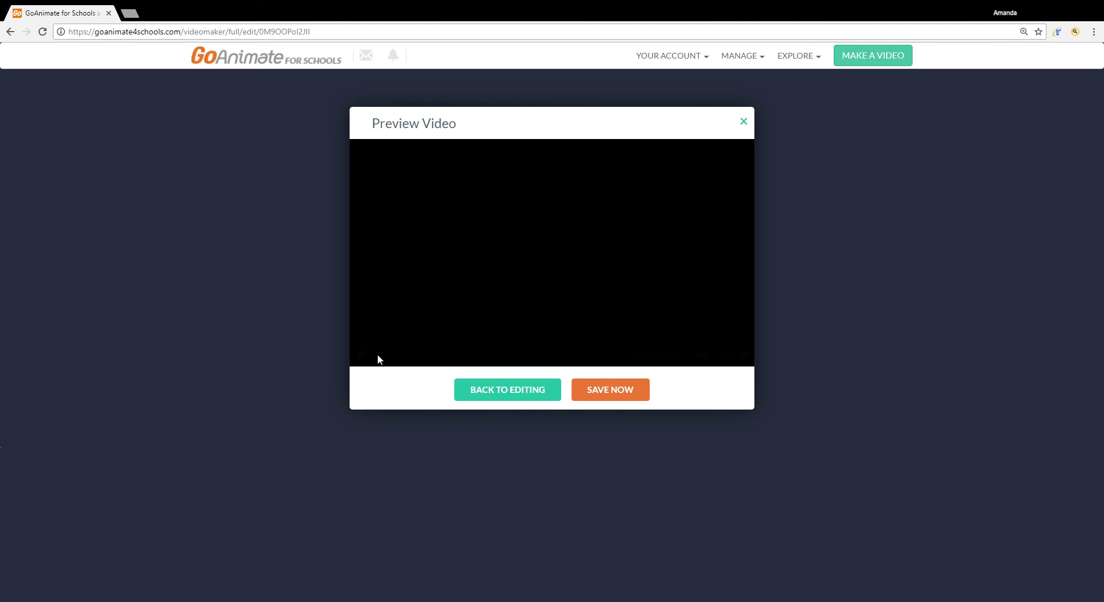
{"action": "mouse_move", "coordinate": [388, 359]}
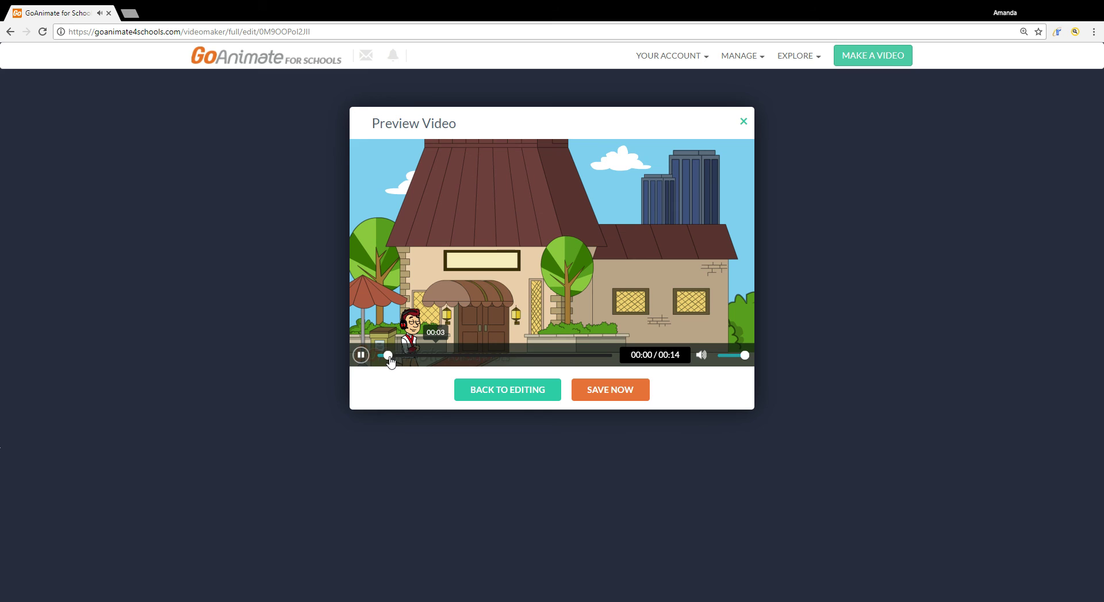
Step: Pause and resume the video preview partway, then close the Preview Video dialog
{"action": "left_click", "coordinate": [359, 356]}
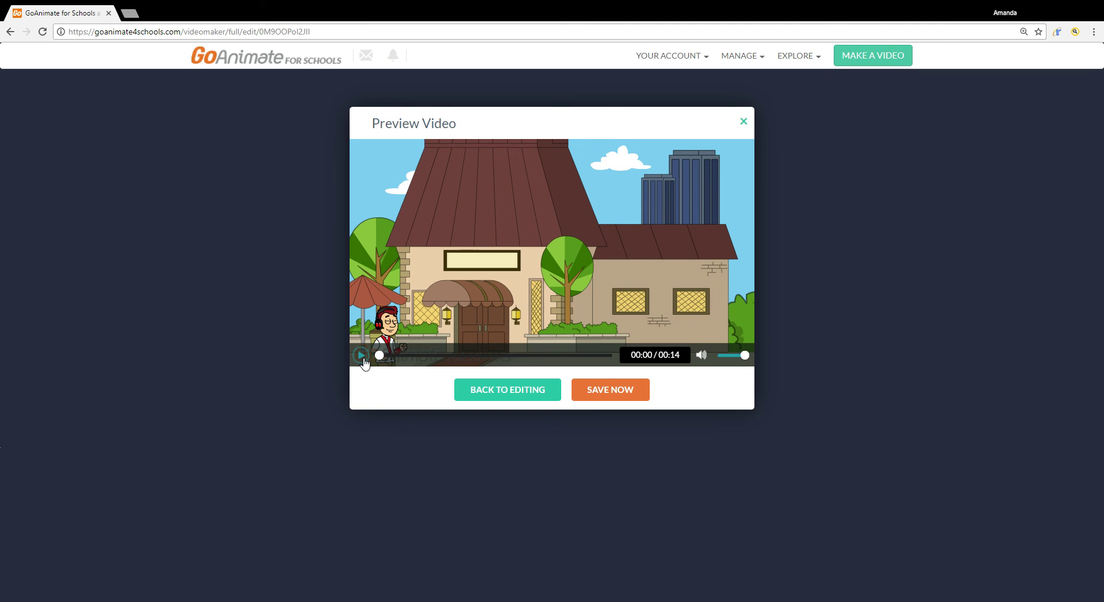
{"action": "left_click", "coordinate": [360, 357]}
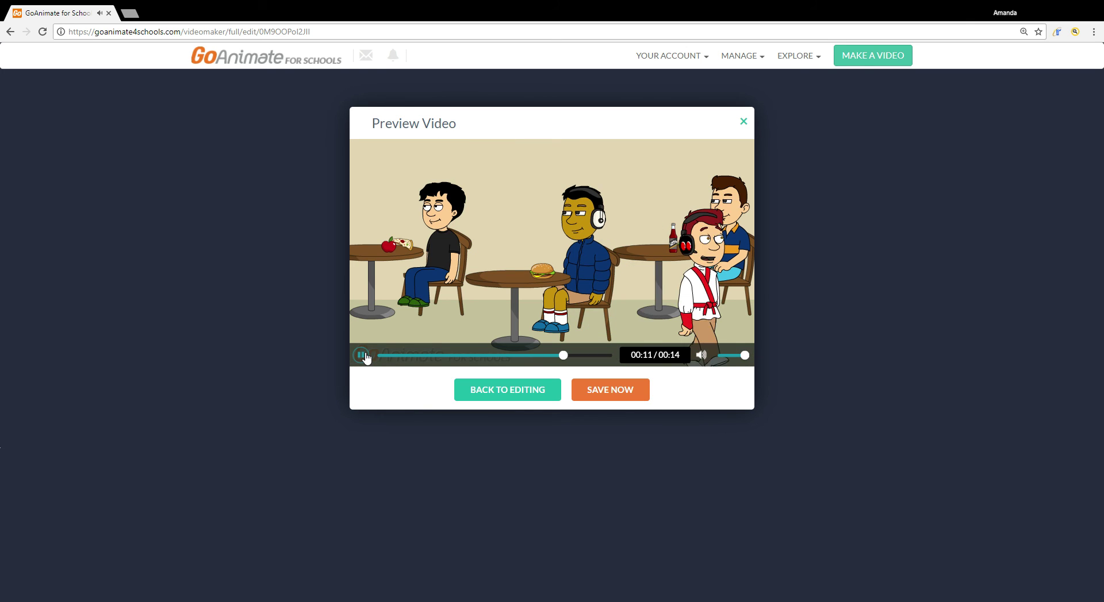
{"action": "left_click", "coordinate": [743, 123]}
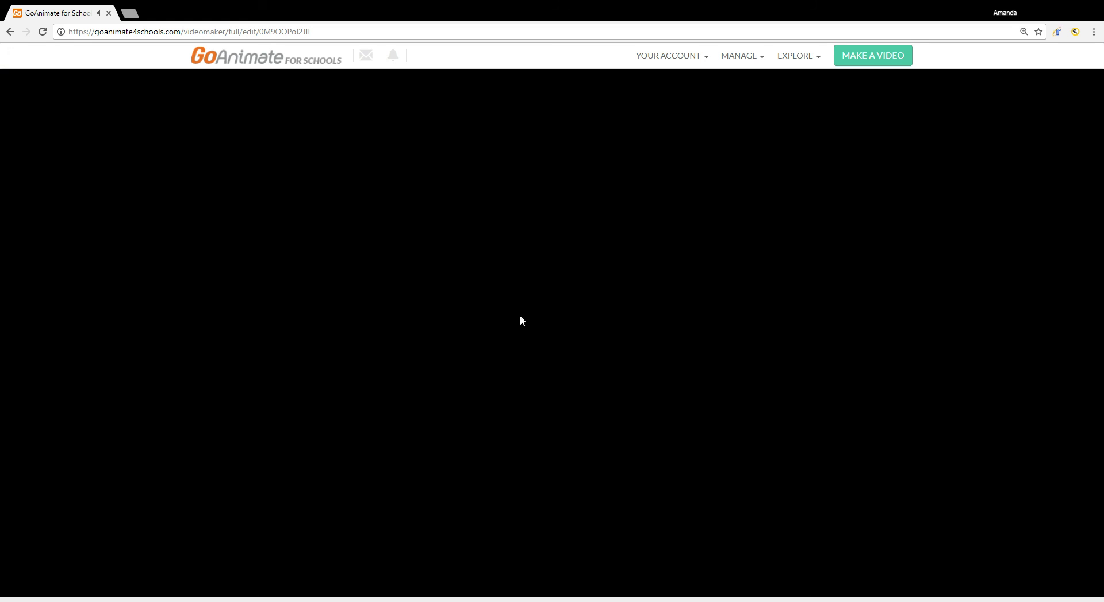